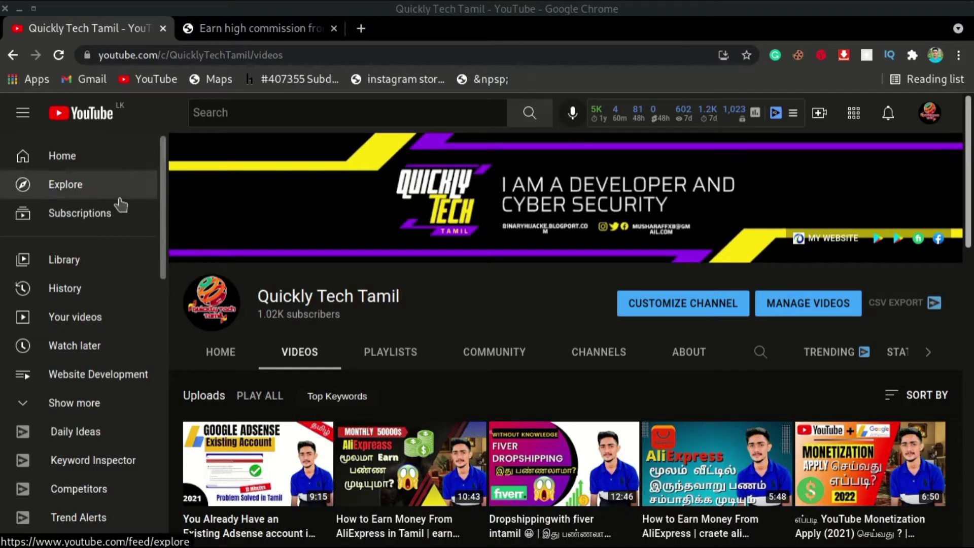
# Step: Switch to the AliExpress Portals affiliate site and open its Ad Center
pyautogui.click(274, 29)
pyautogui.scroll(4, 320, 300)
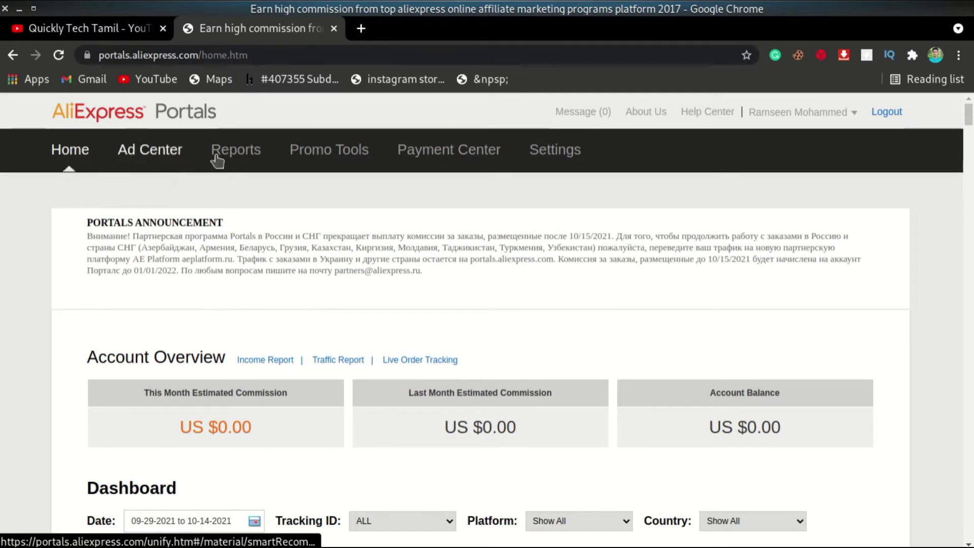
pyautogui.scroll(-3, 237, 278)
pyautogui.scroll(3, 237, 277)
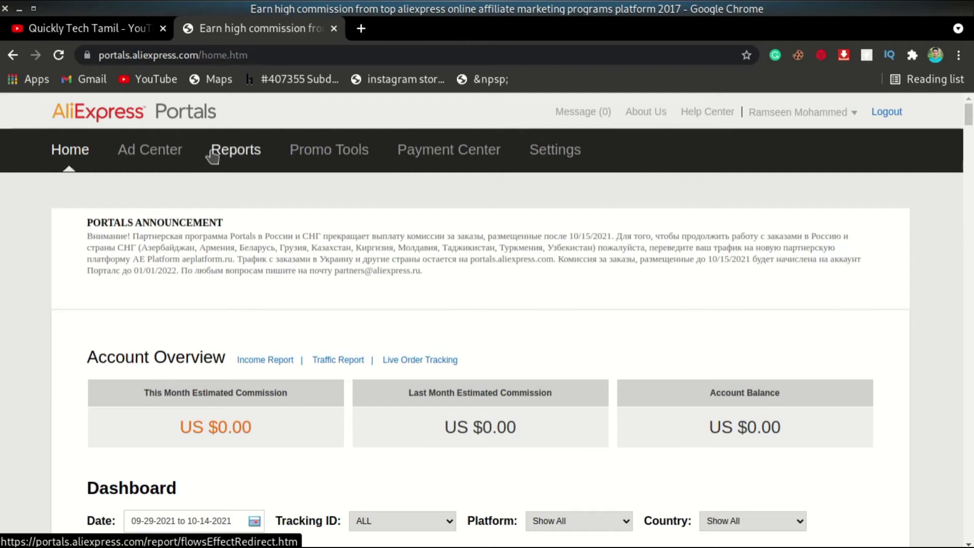
pyautogui.click(155, 154)
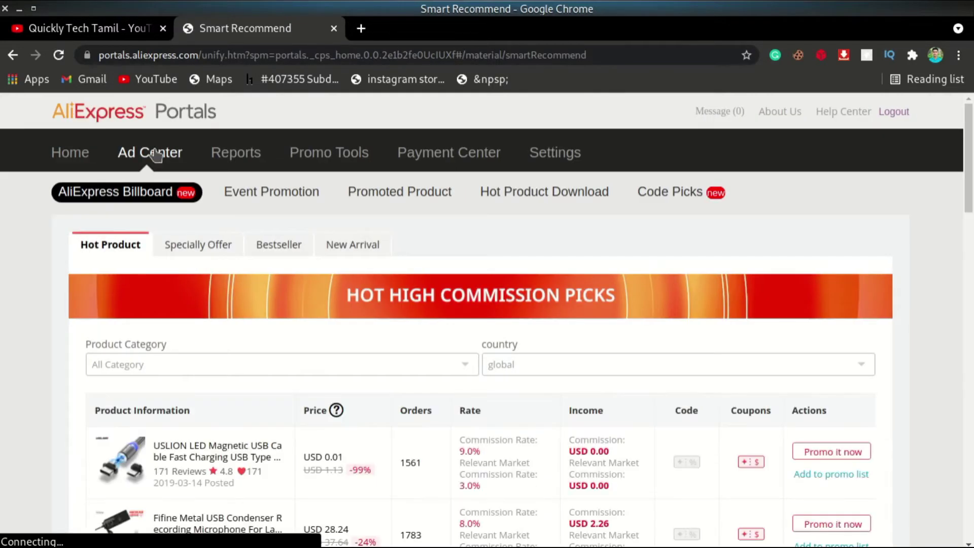
# Step: Review the hot products' prices, commission rates and income, along with the product category and country filter options
pyautogui.scroll(-5, 334, 342)
pyautogui.scroll(-6, 335, 343)
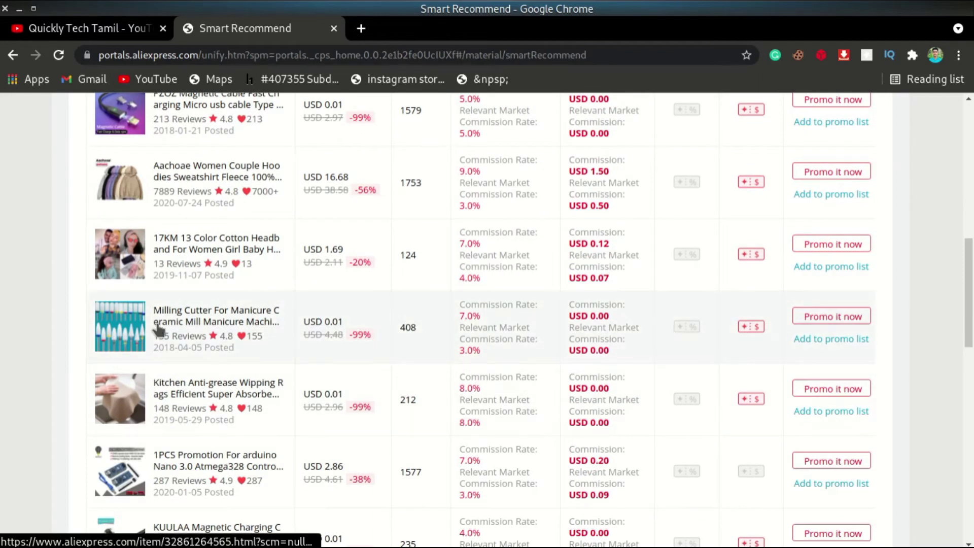
pyautogui.scroll(-7, 173, 277)
pyautogui.scroll(-2, 172, 275)
pyautogui.scroll(20, 172, 275)
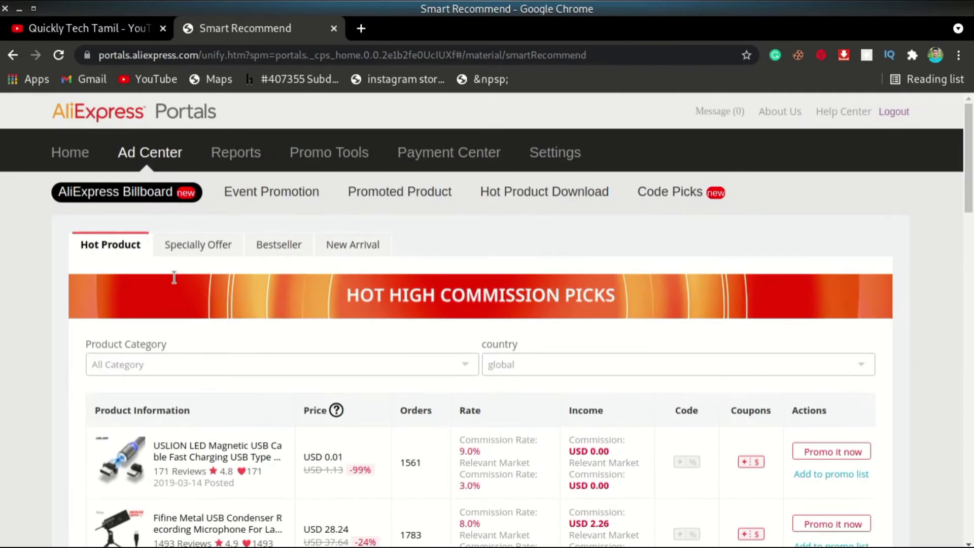
pyautogui.click(335, 360)
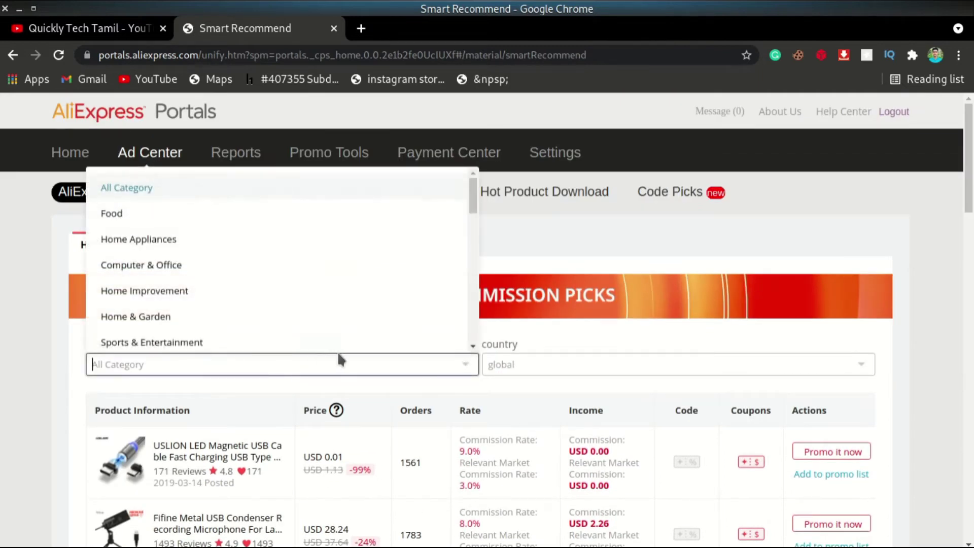
pyautogui.click(67, 348)
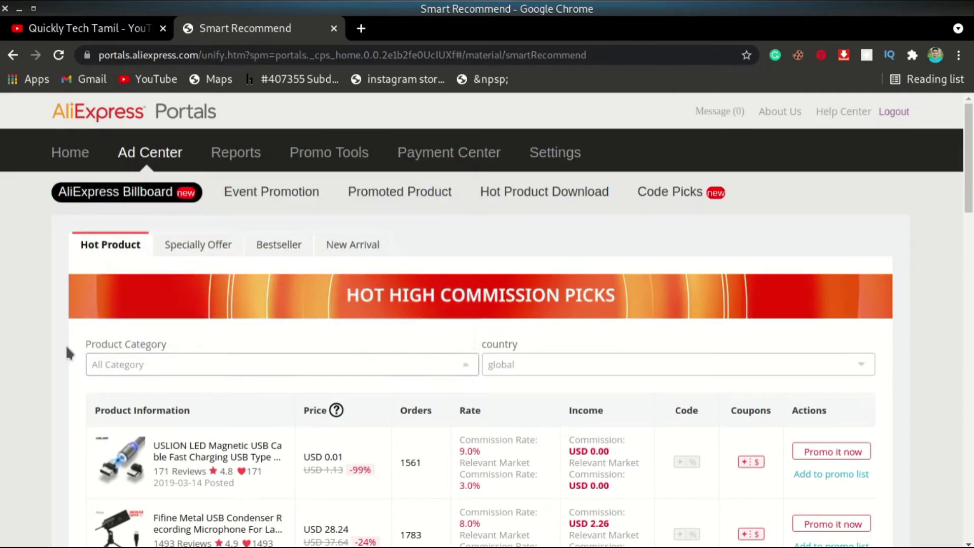
pyautogui.scroll(-3, 66, 345)
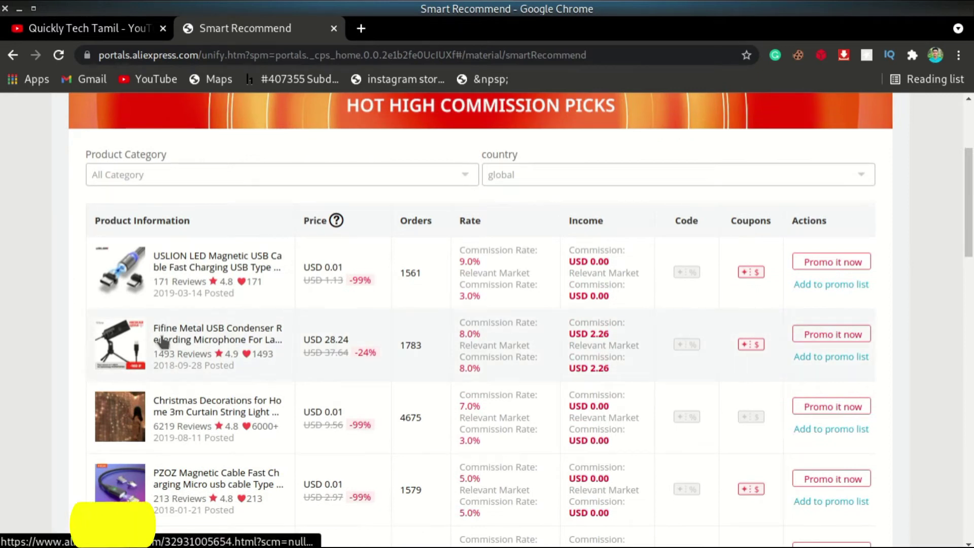
pyautogui.scroll(-2, 162, 343)
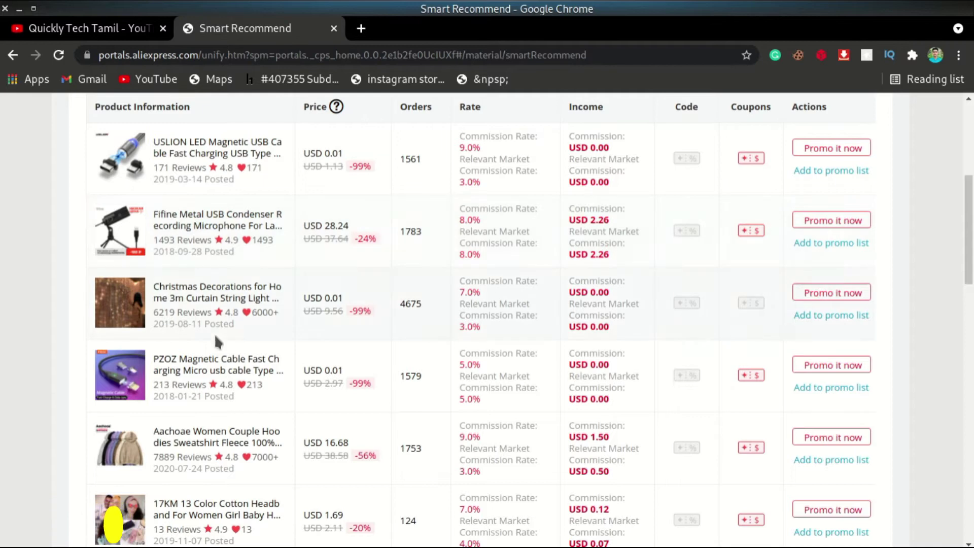
pyautogui.scroll(5, 218, 343)
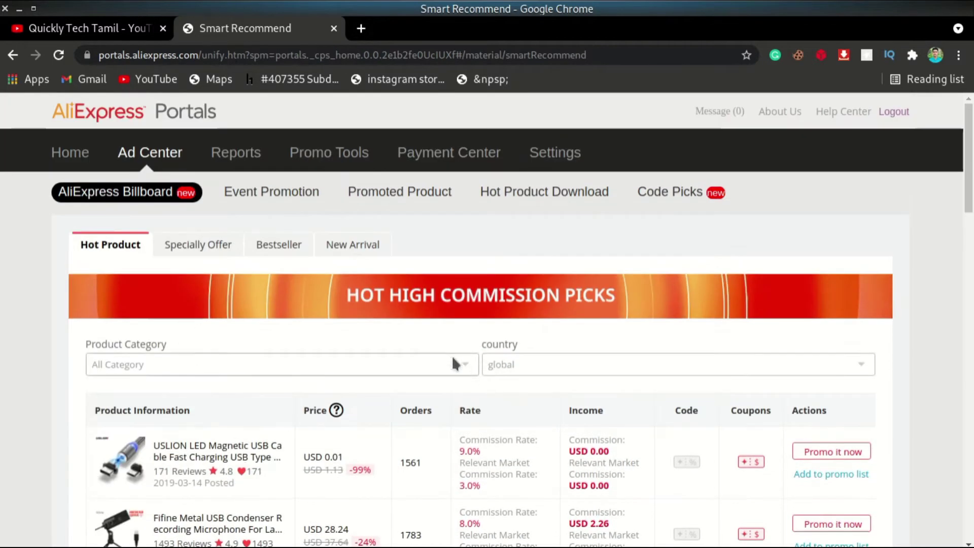
pyautogui.click(458, 364)
pyautogui.click(513, 365)
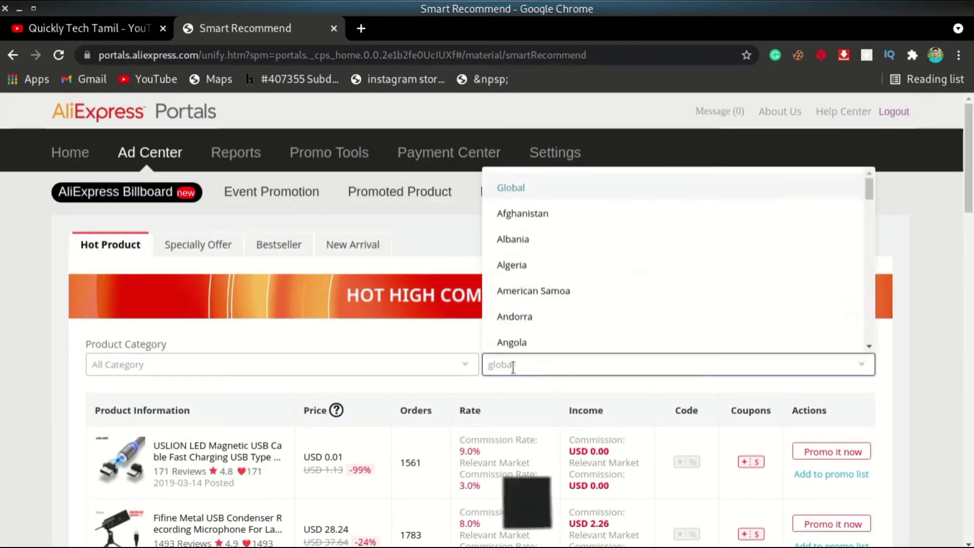
pyautogui.scroll(-5, 561, 289)
pyautogui.scroll(3, 564, 295)
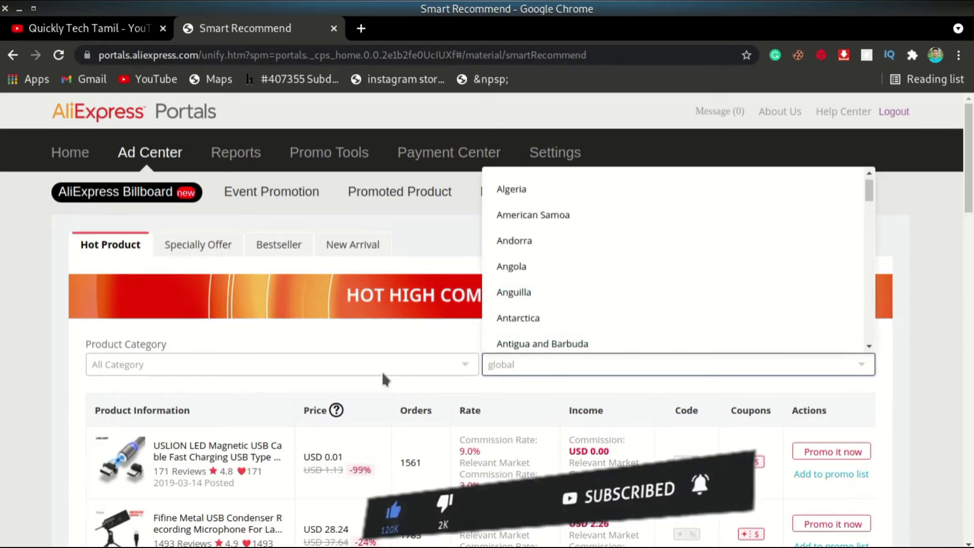
# Step: Filter the hot product list by the Beauty & Health category
pyautogui.click(453, 351)
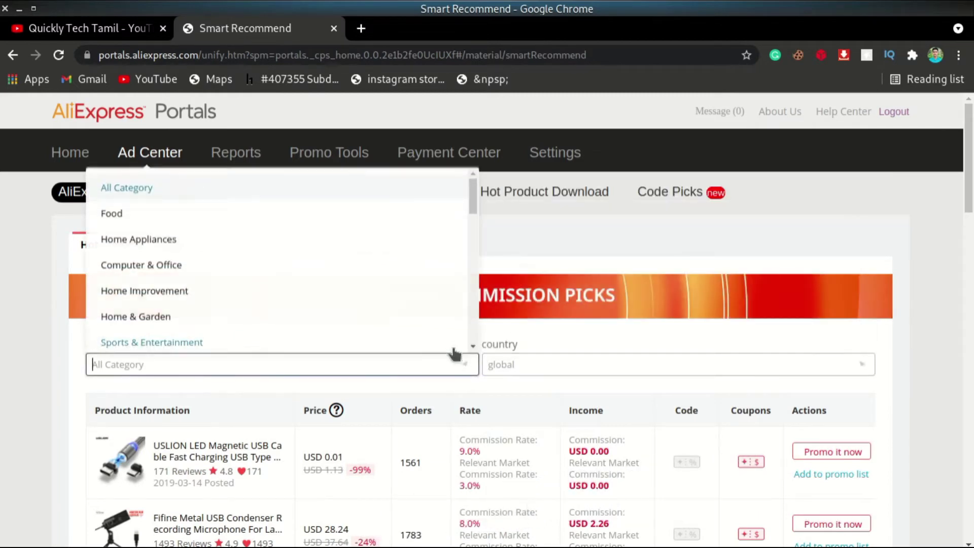
pyautogui.scroll(-3, 191, 284)
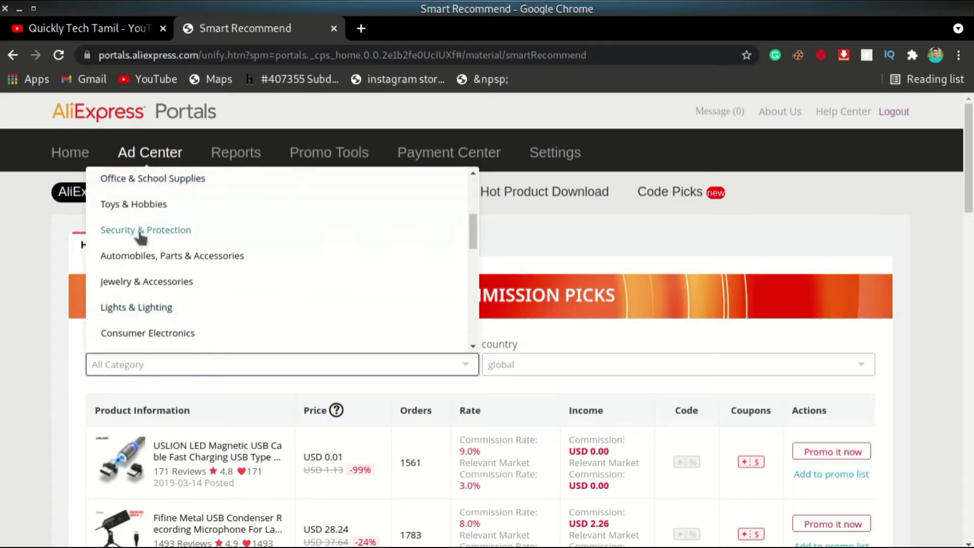
pyautogui.scroll(1, 191, 283)
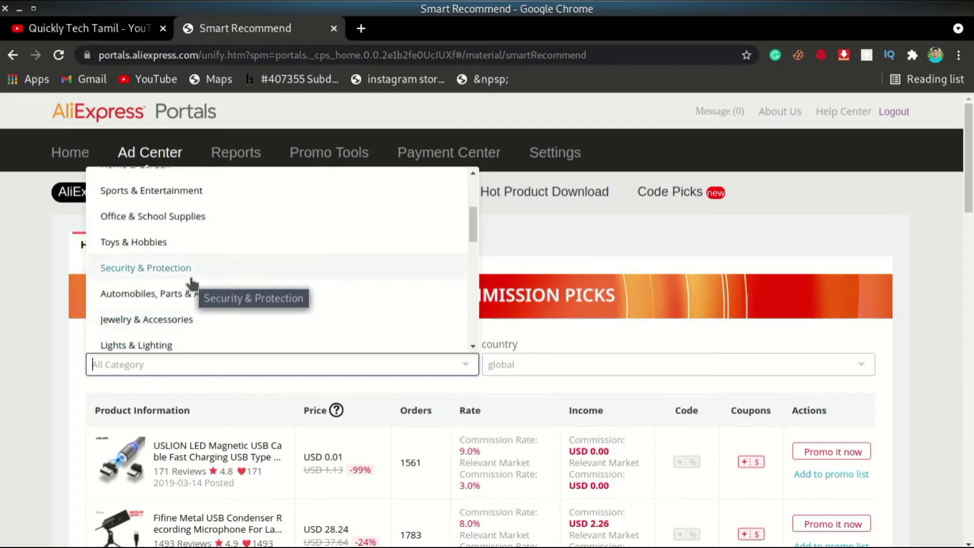
pyautogui.scroll(4, 191, 281)
pyautogui.scroll(-8, 171, 264)
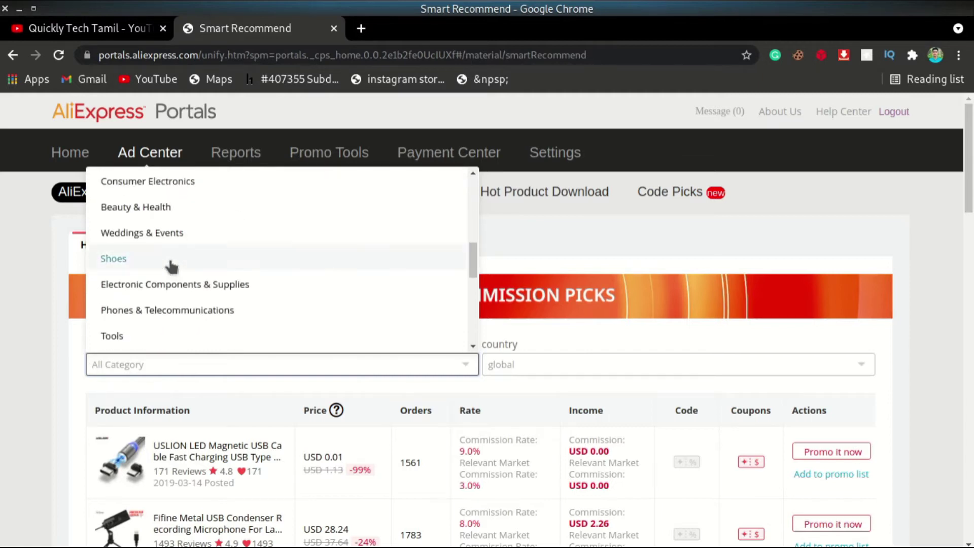
pyautogui.scroll(-4, 171, 265)
pyautogui.scroll(-1, 170, 259)
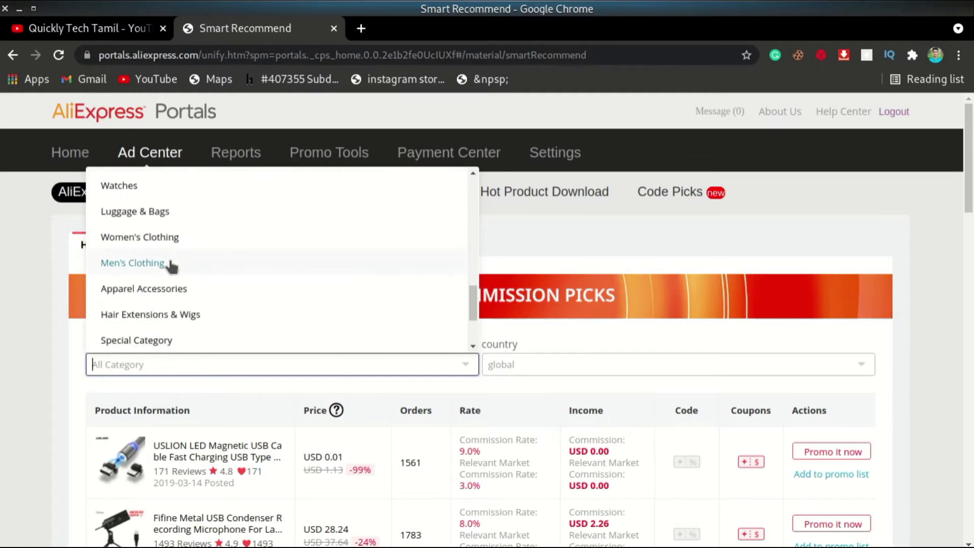
pyautogui.scroll(-2, 162, 284)
pyautogui.scroll(-1, 163, 285)
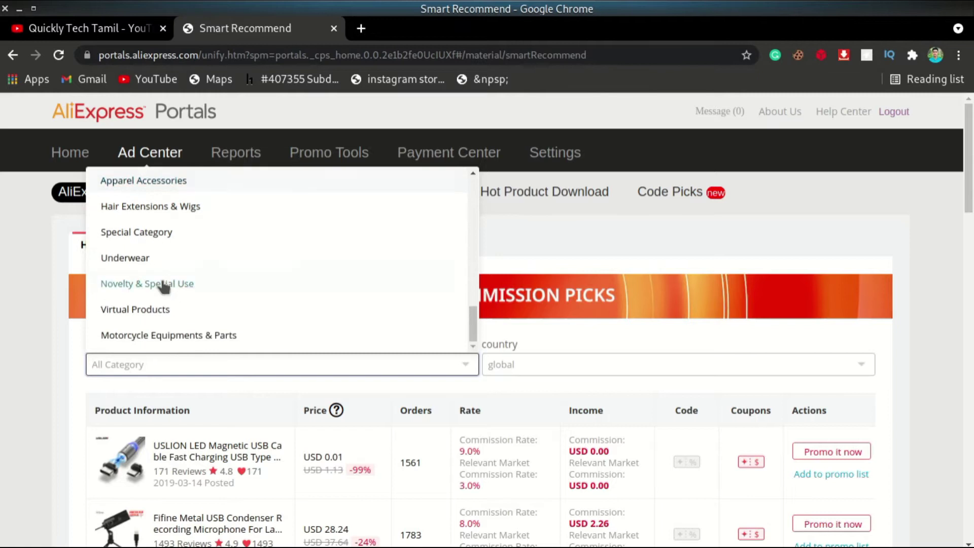
pyautogui.scroll(-2, 163, 284)
pyautogui.scroll(2, 247, 391)
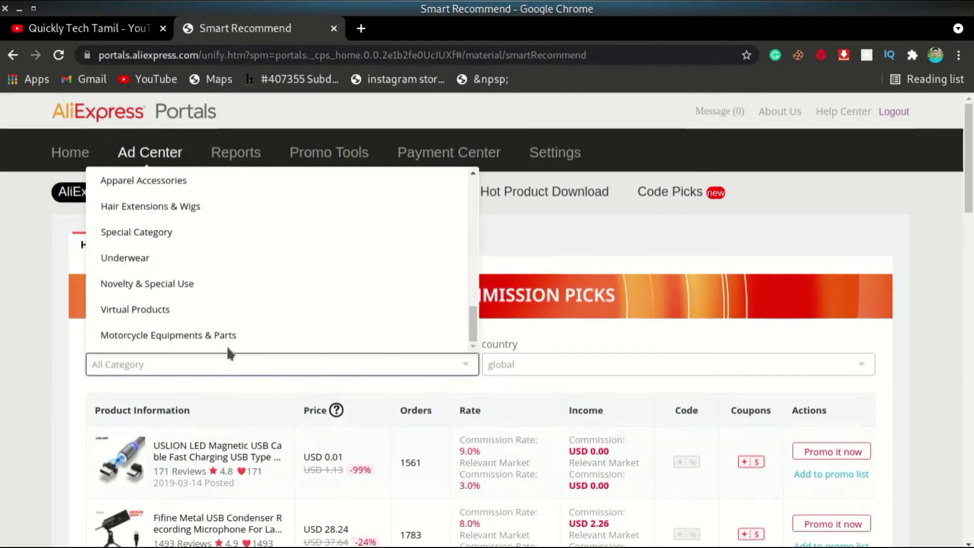
pyautogui.scroll(3, 191, 289)
pyautogui.scroll(3, 189, 292)
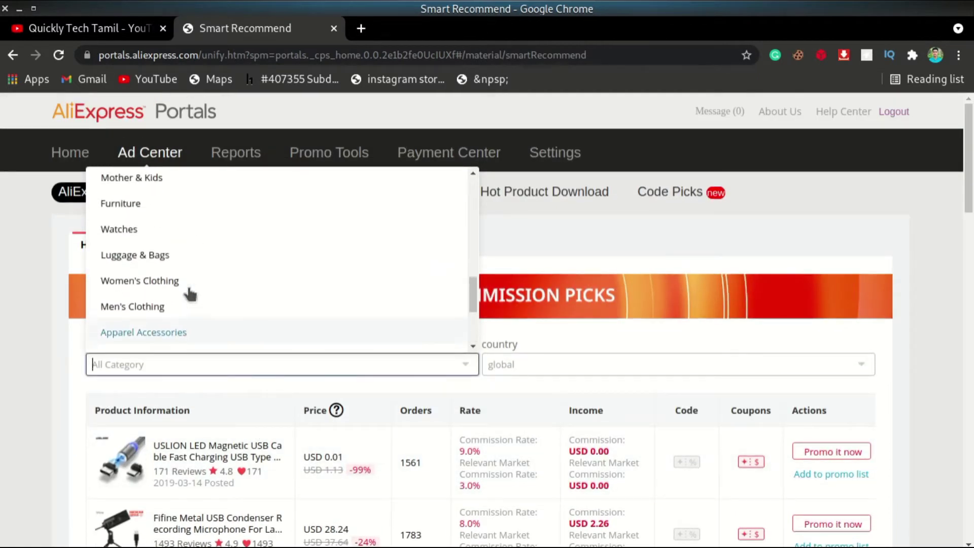
pyautogui.scroll(3, 191, 292)
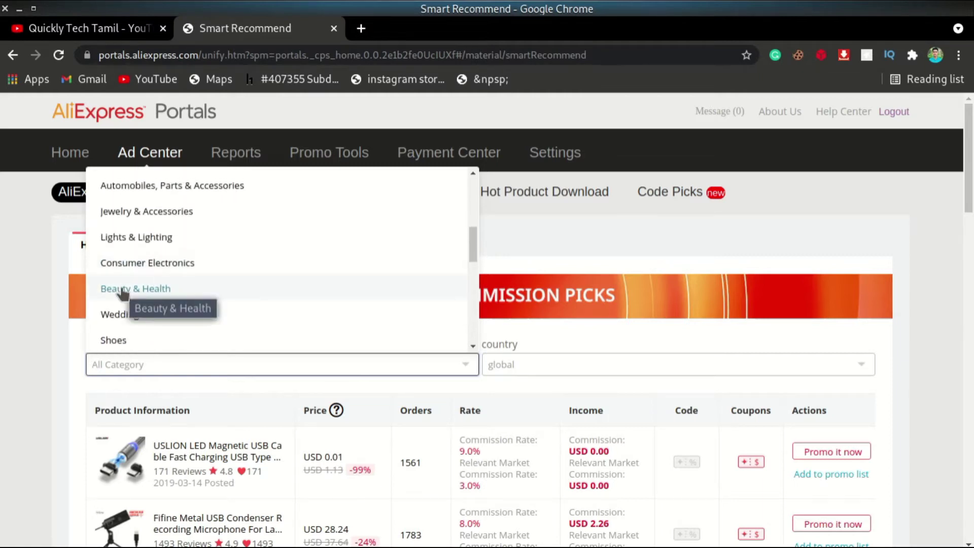
pyautogui.click(122, 291)
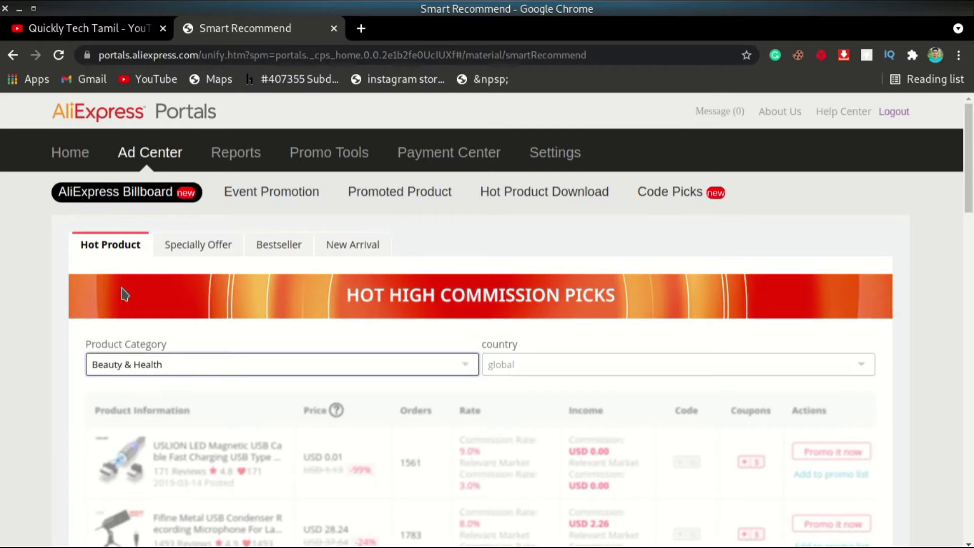
# Step: Compare prices, orders, commission rates and commission amounts across the Beauty & Health products
pyautogui.scroll(-10, 122, 299)
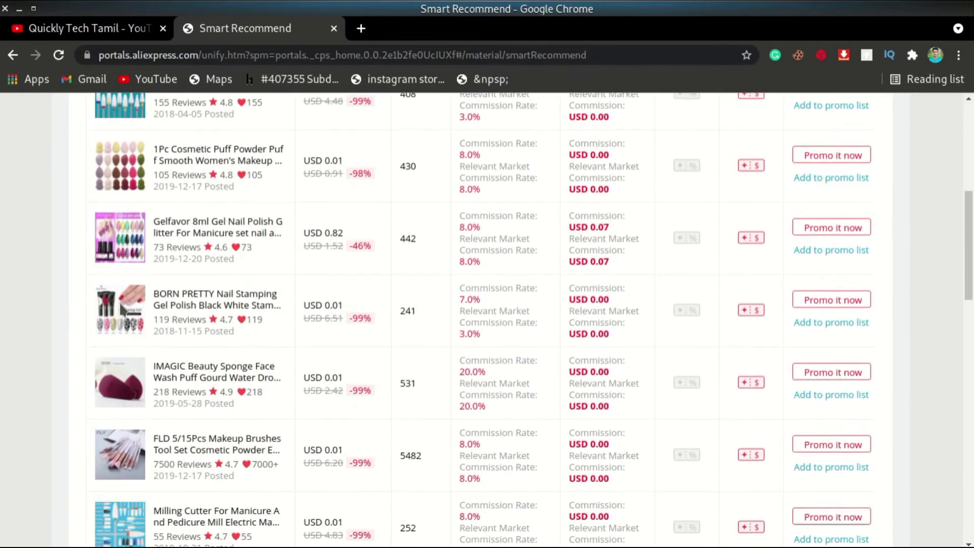
pyautogui.scroll(-10, 119, 303)
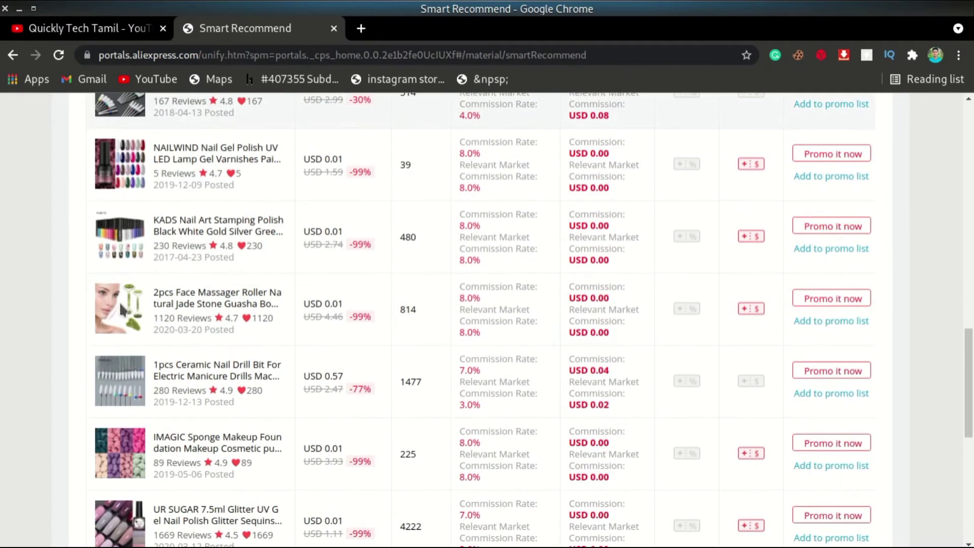
pyautogui.scroll(-5, 363, 418)
pyautogui.scroll(3, 272, 457)
pyautogui.scroll(-3, 272, 458)
pyautogui.scroll(15, 320, 436)
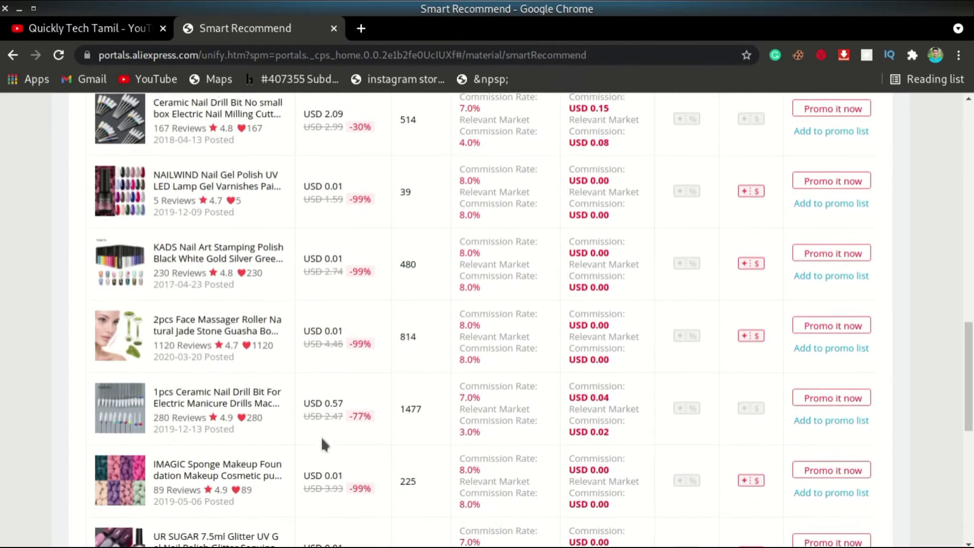
pyautogui.scroll(5, 321, 437)
pyautogui.scroll(-3, 659, 421)
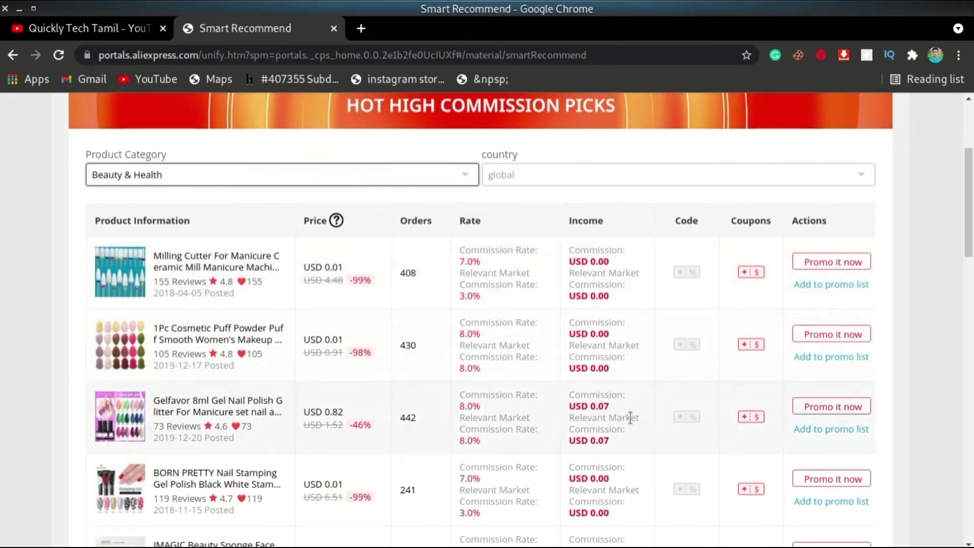
pyautogui.tripleClick(606, 408)
pyautogui.scroll(-5, 611, 416)
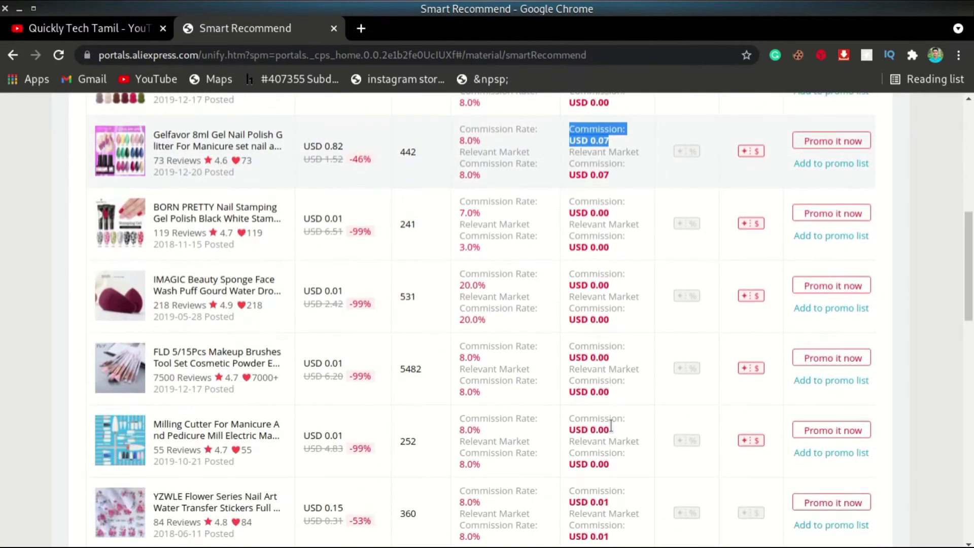
pyautogui.scroll(-4, 612, 361)
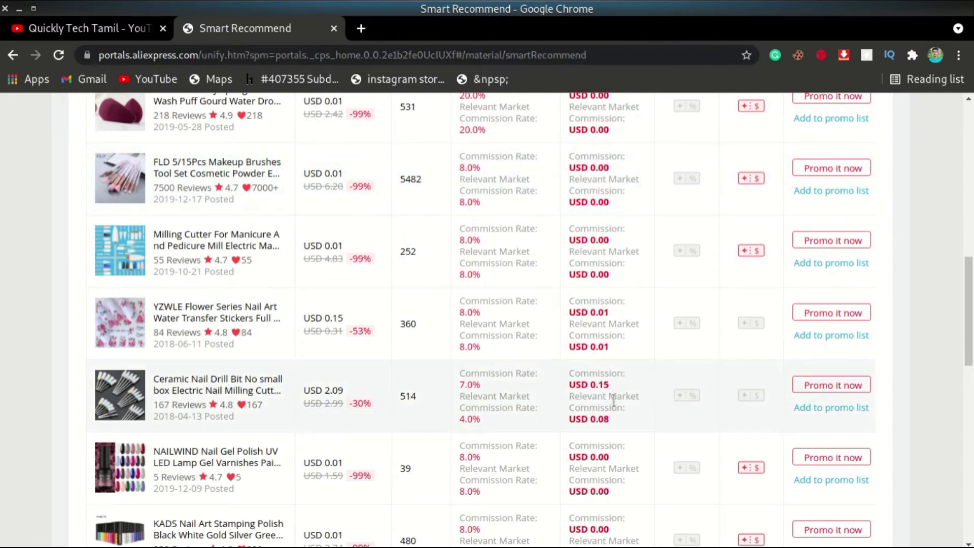
pyautogui.scroll(-11, 614, 401)
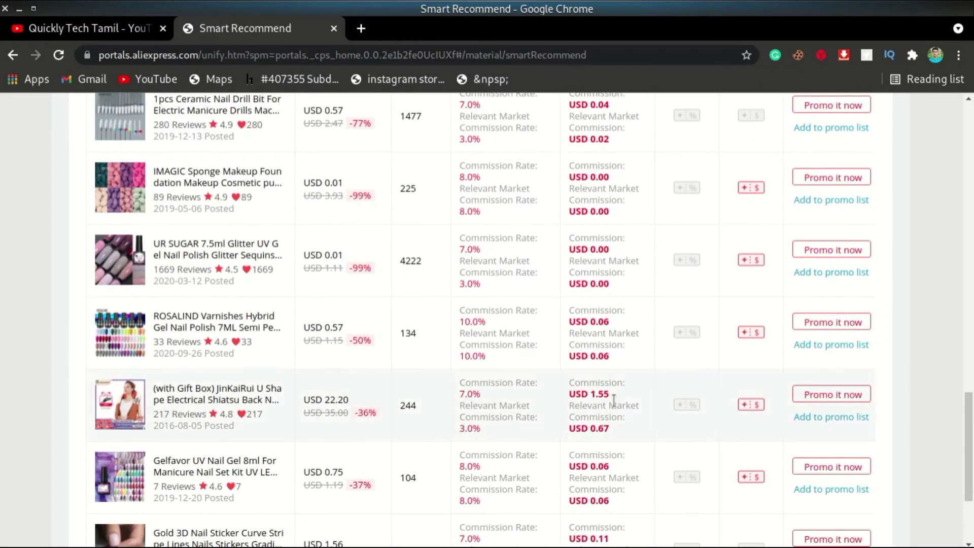
pyautogui.scroll(-3, 614, 401)
pyautogui.scroll(9, 614, 401)
pyautogui.scroll(5, 613, 400)
# Step: Open the product page of the Ceramic Nail Drill Bit and view its product photos
pyautogui.moveTo(611, 333); pyautogui.dragTo(143, 334)
pyautogui.scroll(3, 407, 388)
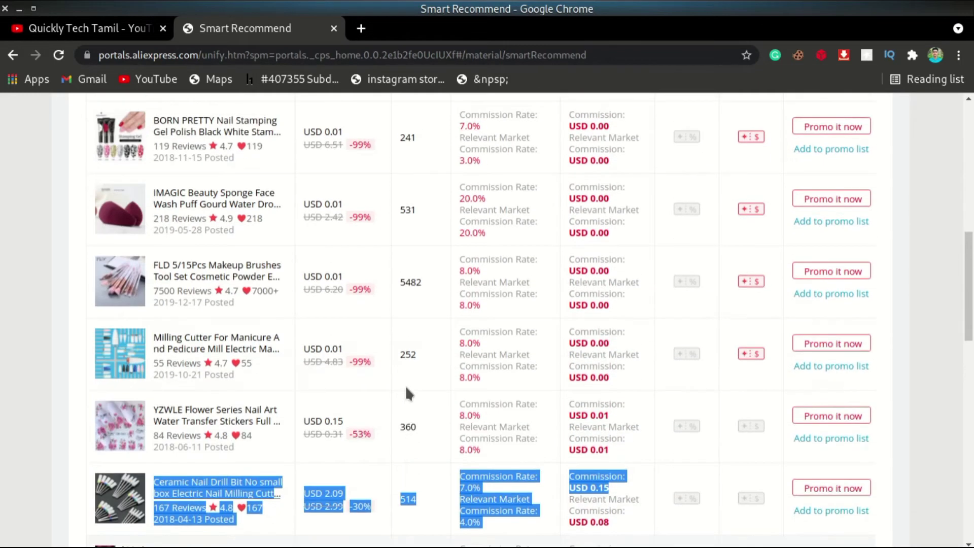
pyautogui.scroll(2, 406, 388)
pyautogui.scroll(-5, 406, 388)
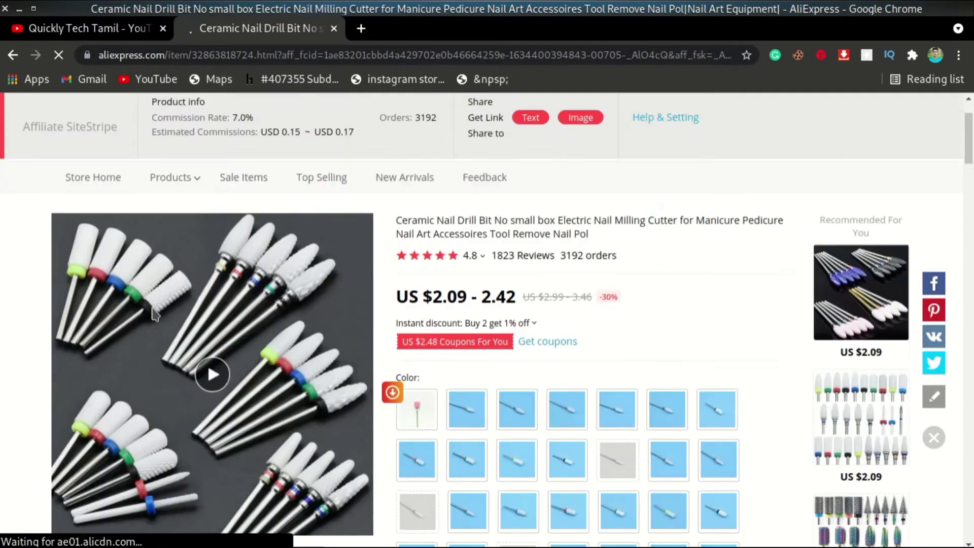
pyautogui.scroll(-4, 133, 435)
pyautogui.click(163, 446)
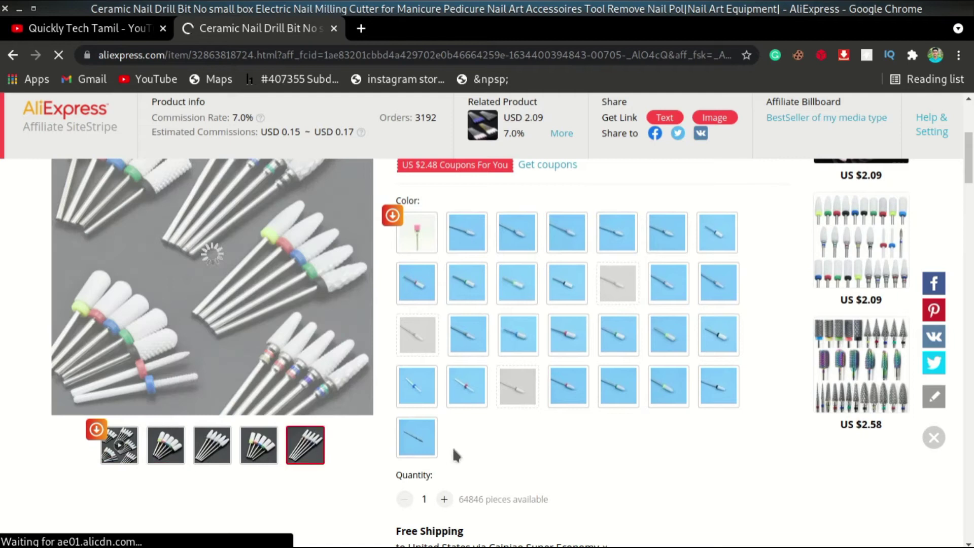
# Step: Copy the full title of the Ceramic Nail Drill Bit from its product page
pyautogui.scroll(3, 307, 337)
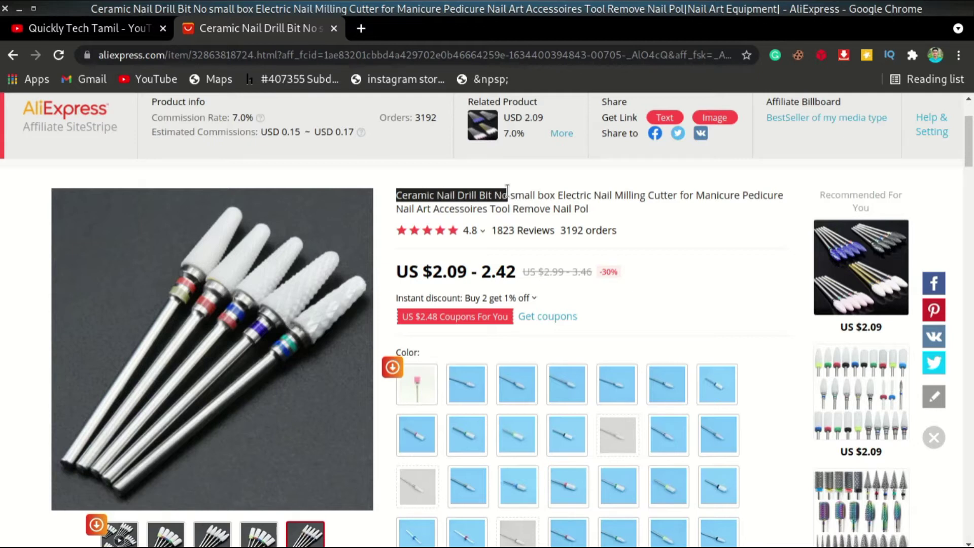
pyautogui.moveTo(506, 189); pyautogui.dragTo(512, 208)
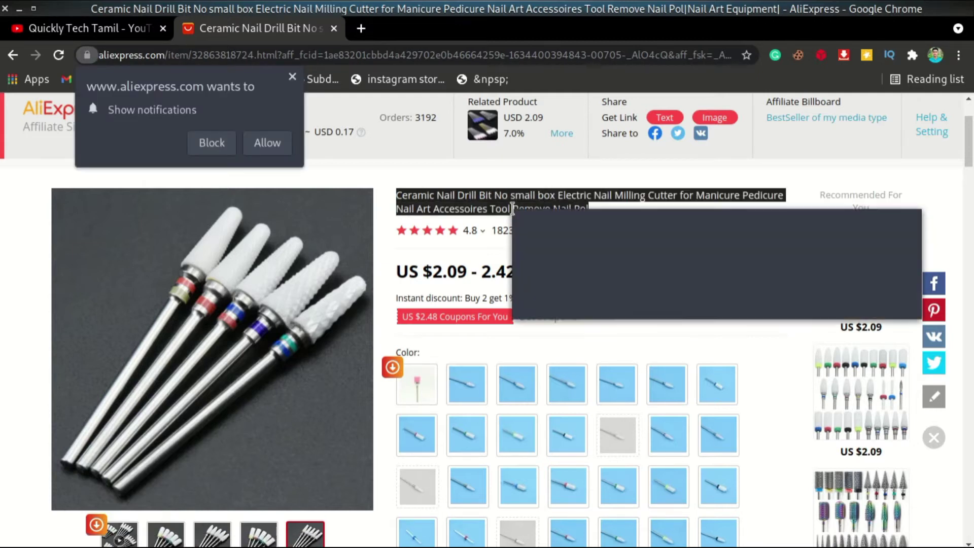
pyautogui.click(539, 218)
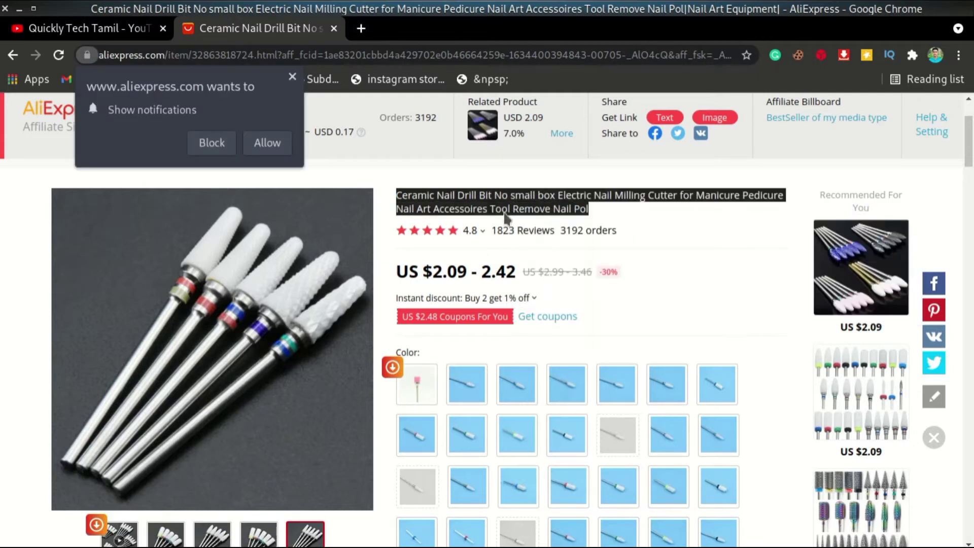
# Step: Dismiss the site's notification request and search Google in a new tab for the copied nail drill bit title followed by "blog"
pyautogui.click(627, 219)
pyautogui.click(292, 76)
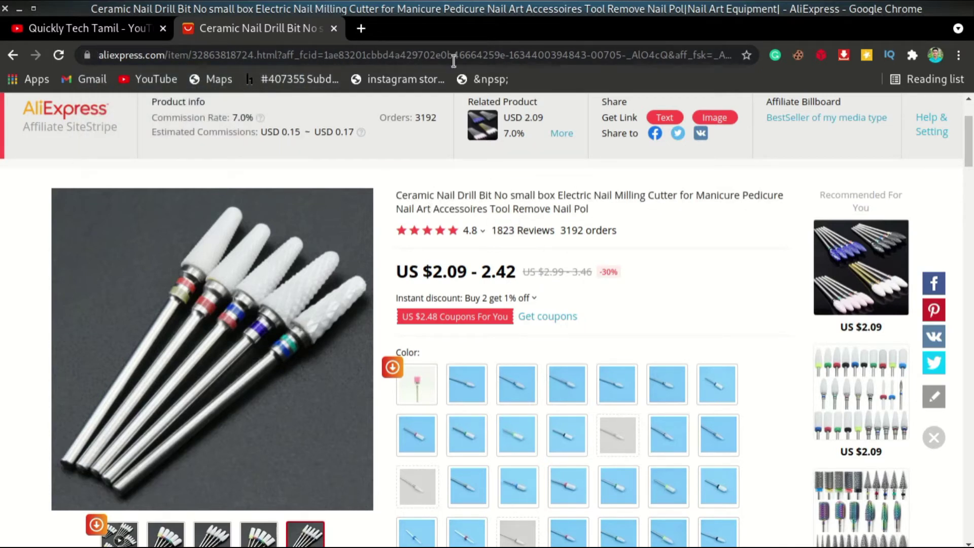
pyautogui.click(360, 29)
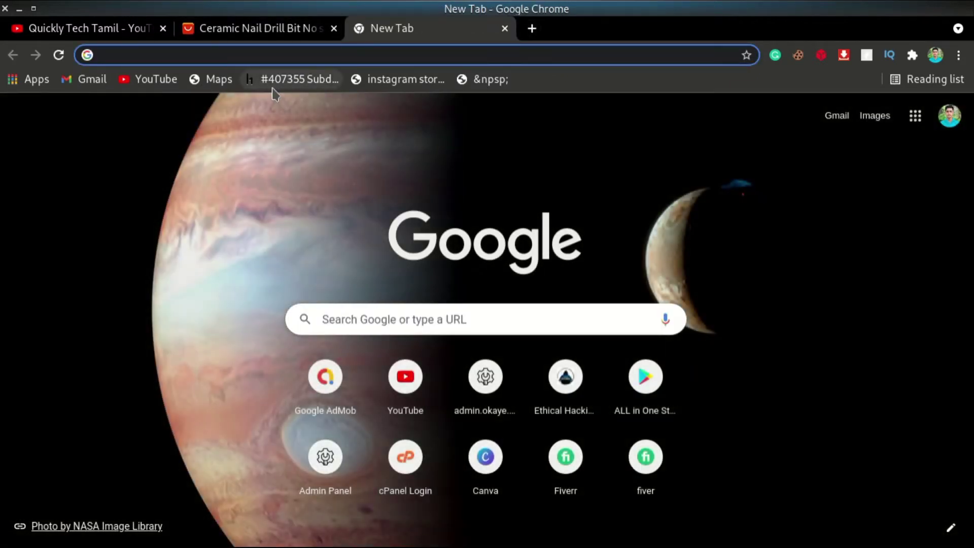
pyautogui.write('Ceramic Nail Drill Bit No small box Electric Nail Milling Cutter for Manicure Pedicure Nail Art Accessoires Tool Remove Nail Pol')
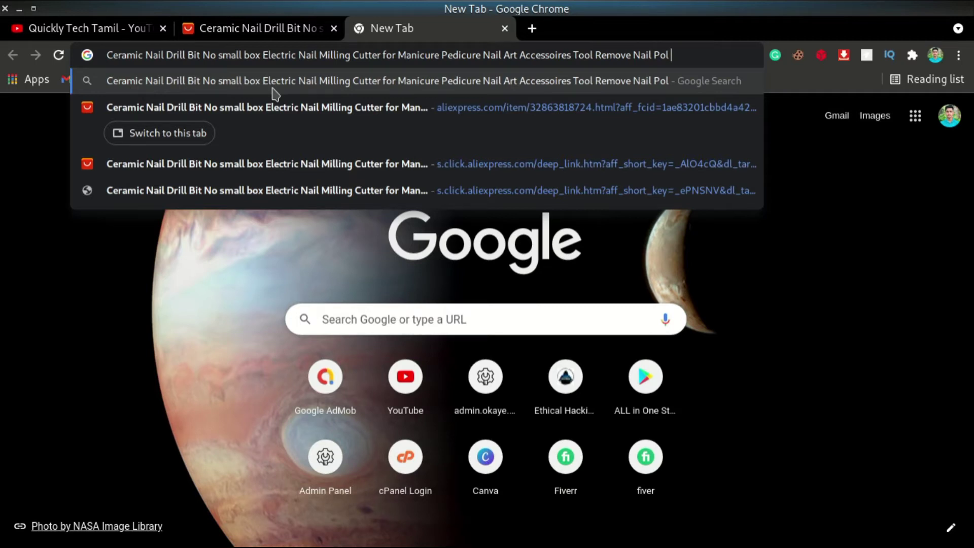
pyautogui.write('blog')
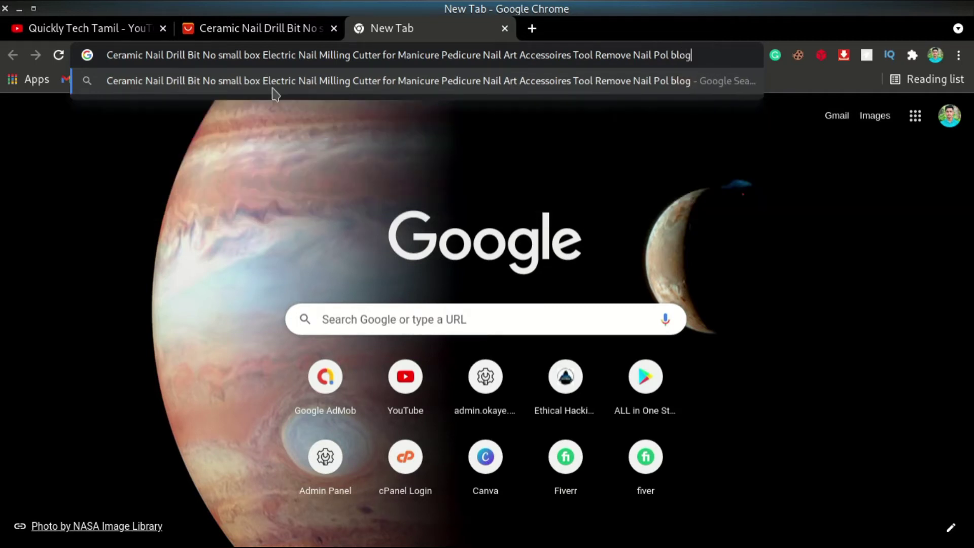
pyautogui.press('Return')
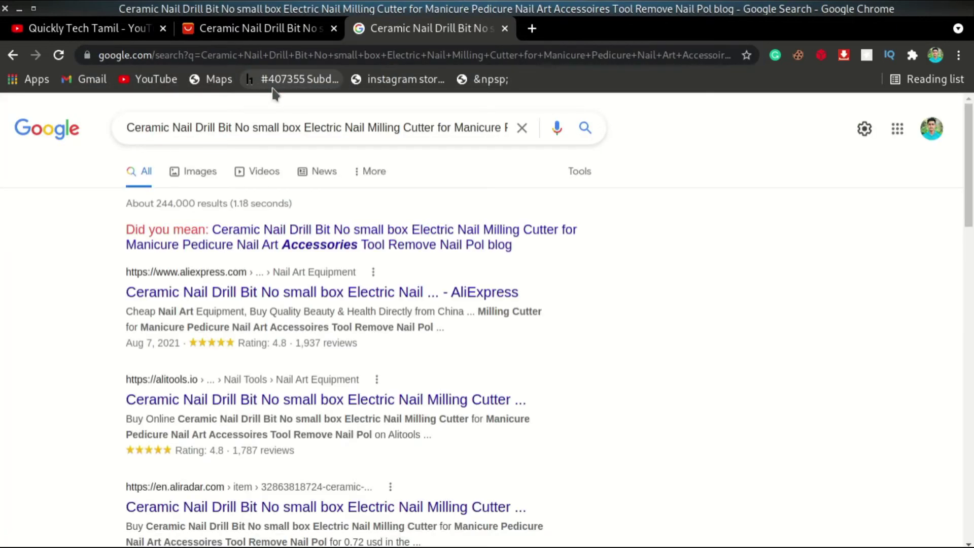
# Step: Look through the first page of nail drill bit search results for blog articles about the product
pyautogui.scroll(-1, 324, 285)
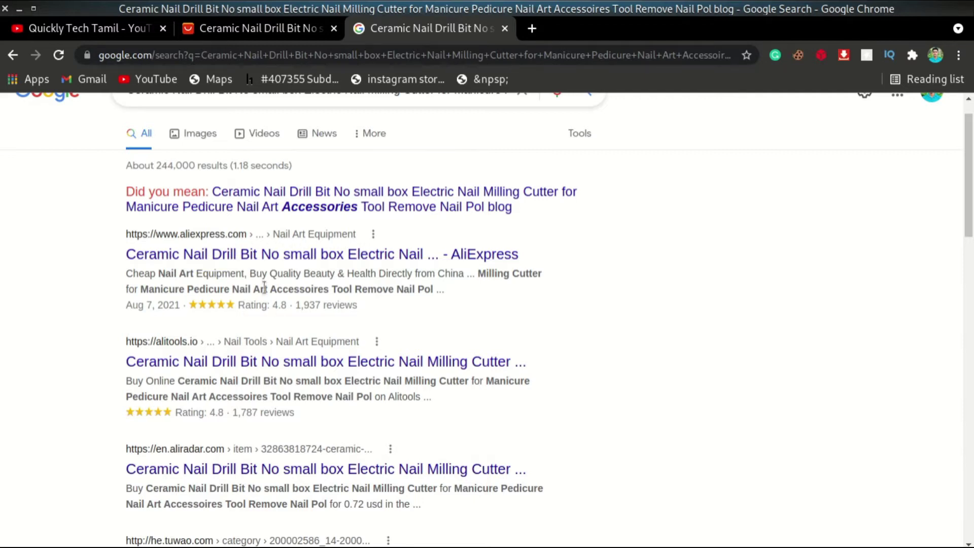
pyautogui.scroll(-3, 331, 250)
pyautogui.scroll(-3, 325, 239)
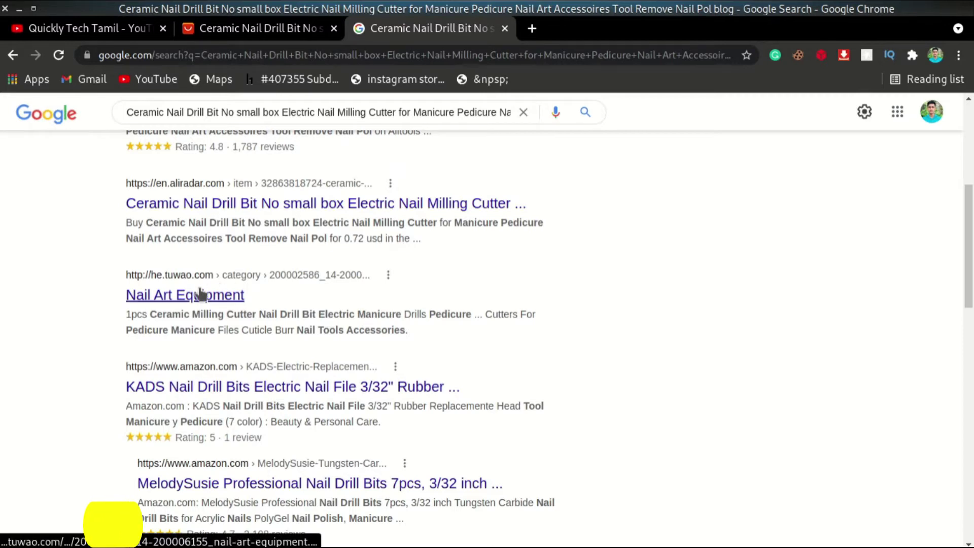
pyautogui.scroll(-3, 208, 298)
pyautogui.scroll(-4, 337, 345)
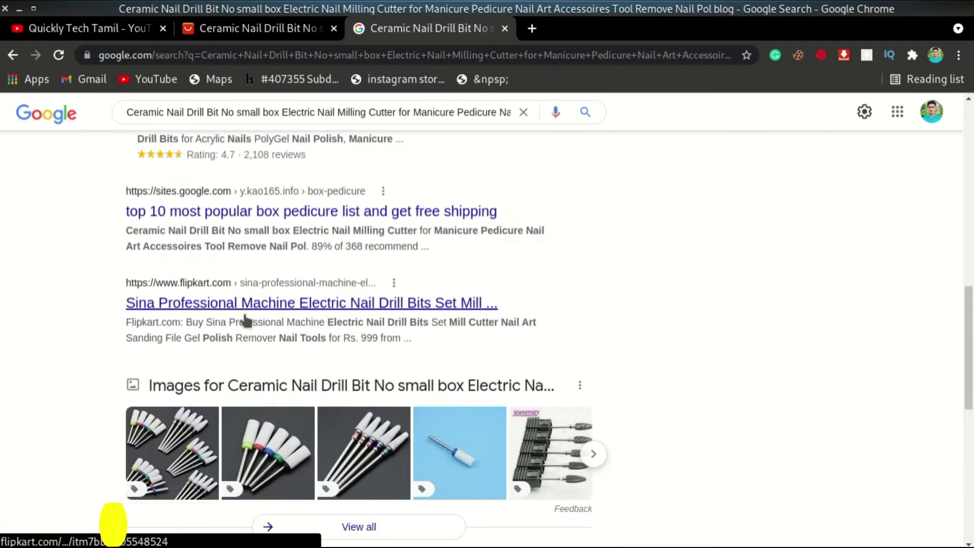
pyautogui.scroll(-5, 371, 301)
pyautogui.scroll(-4, 370, 301)
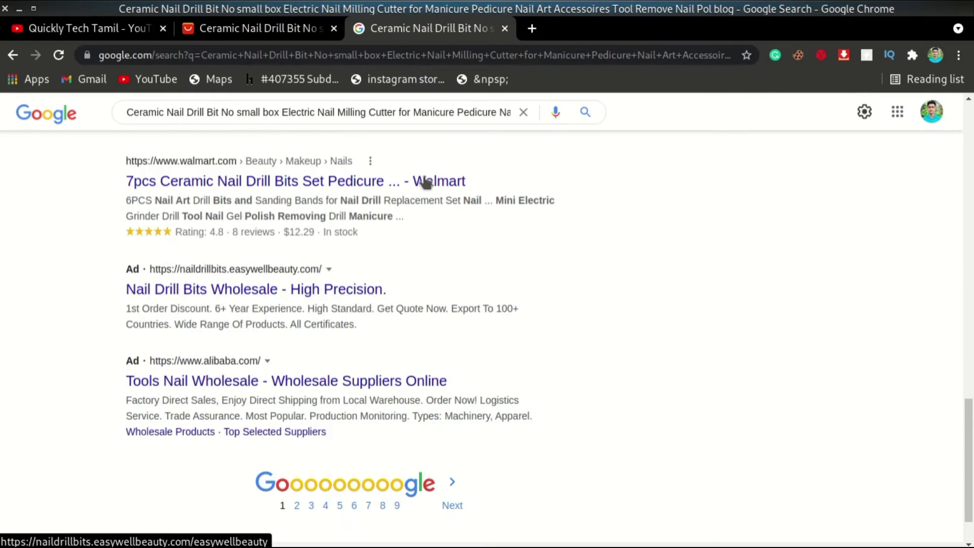
# Step: Return to the hot product list in AliExpress Portals and open the product page of the Fifine Metal USB Condenser Recording Microphone
pyautogui.click(256, 29)
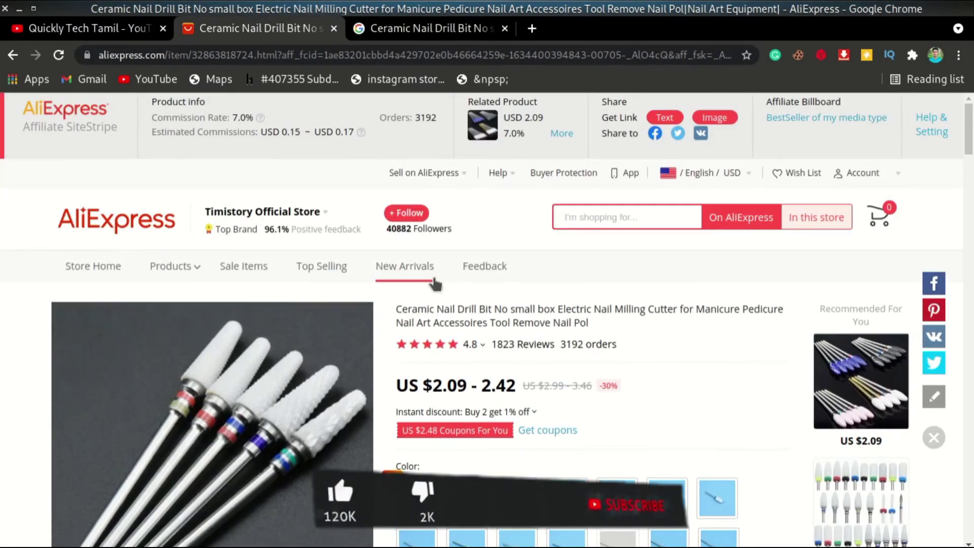
pyautogui.click(12, 55)
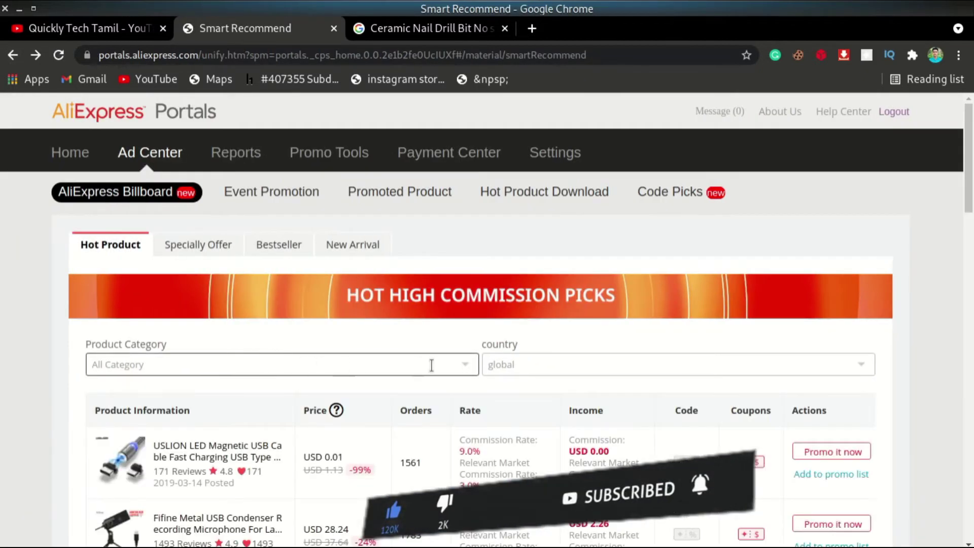
pyautogui.scroll(-4, 436, 367)
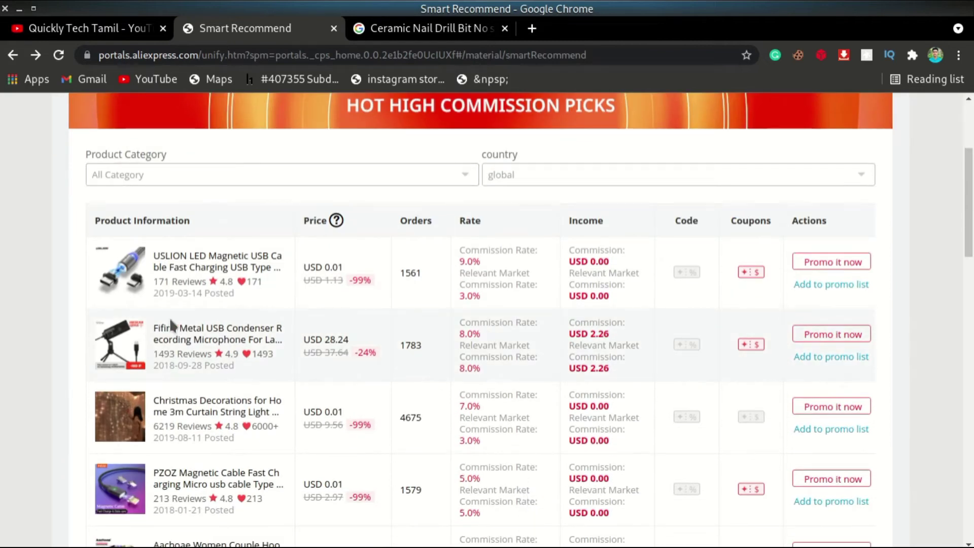
pyautogui.moveTo(611, 339); pyautogui.dragTo(546, 335)
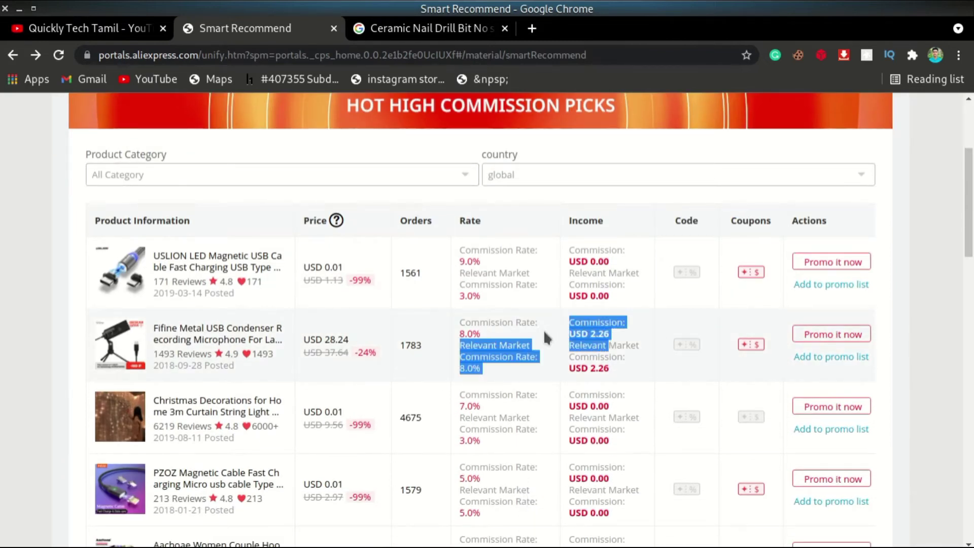
pyautogui.scroll(-7, 552, 337)
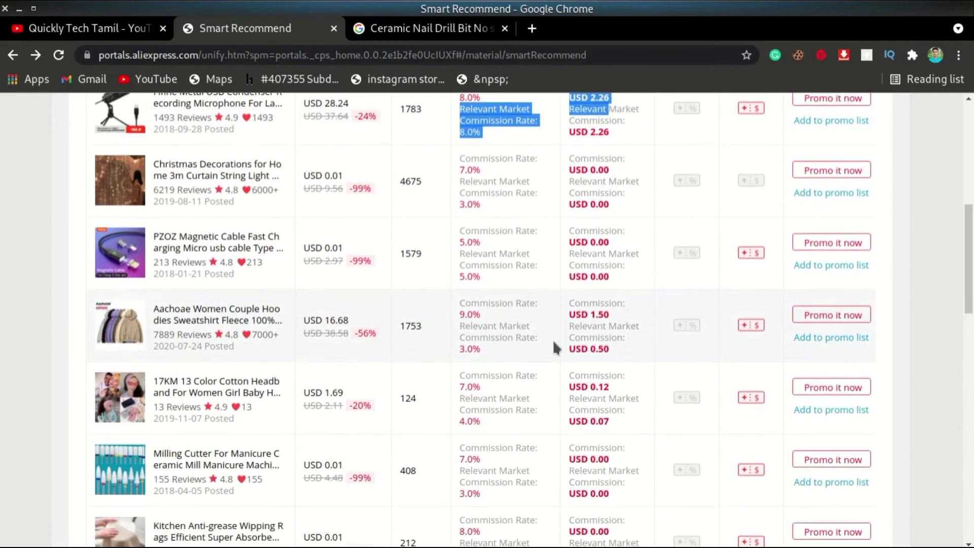
pyautogui.scroll(5, 553, 339)
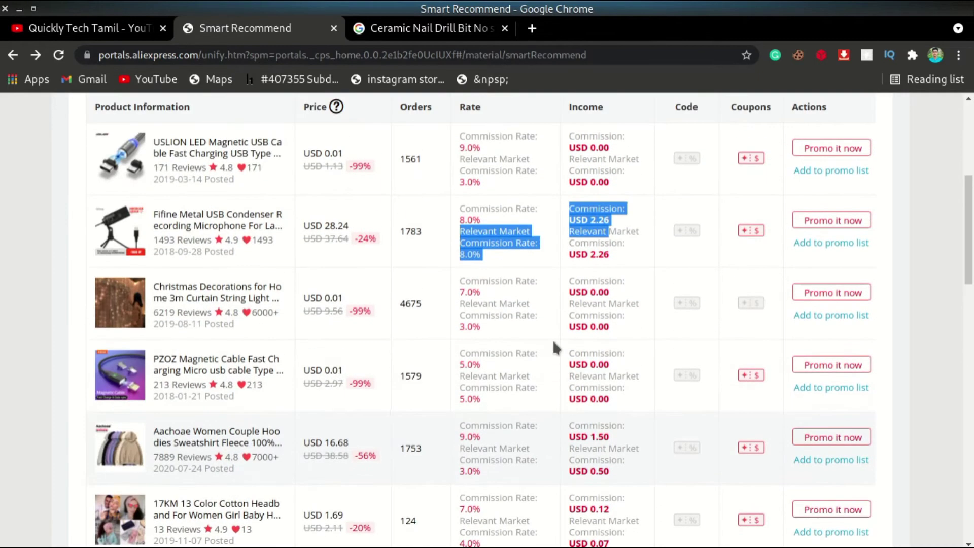
pyautogui.click(194, 221)
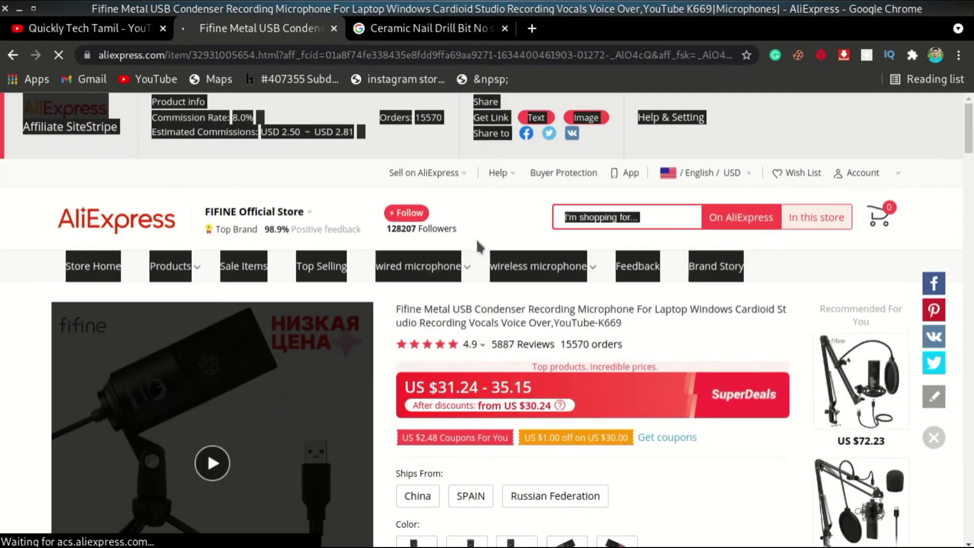
# Step: Copy "Fifine Metal USB Condenser" from the microphone's product title
pyautogui.moveTo(525, 311); pyautogui.dragTo(404, 312)
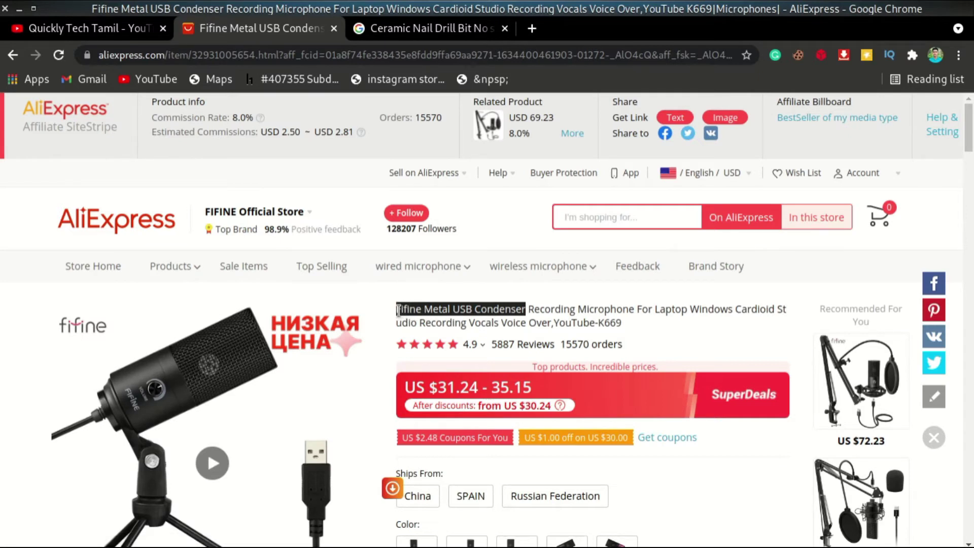
pyautogui.rightClick(419, 312)
pyautogui.click(435, 321)
# Step: Replace the nail drill bit search with a Google search for "Fifine Metal USB Condenser bloger"
pyautogui.click(472, 32)
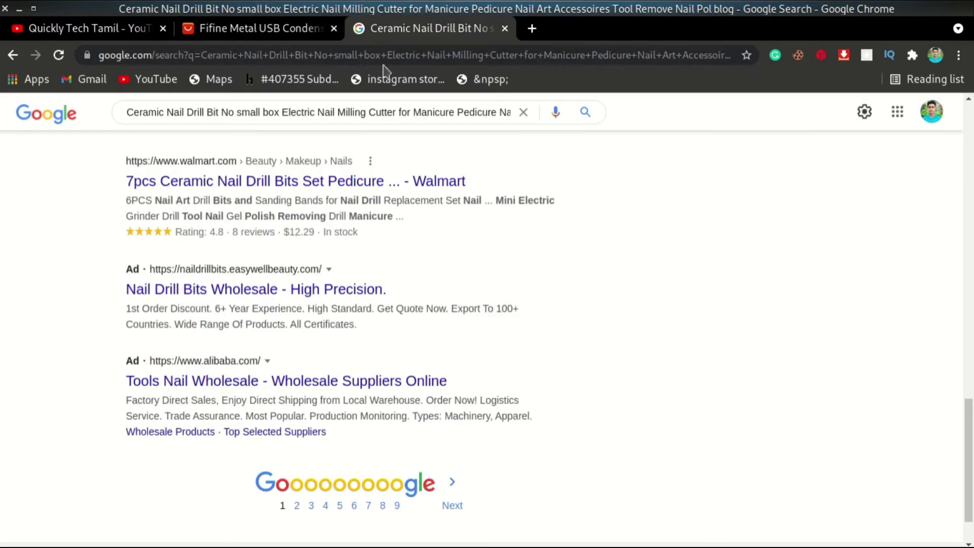
pyautogui.click(382, 55)
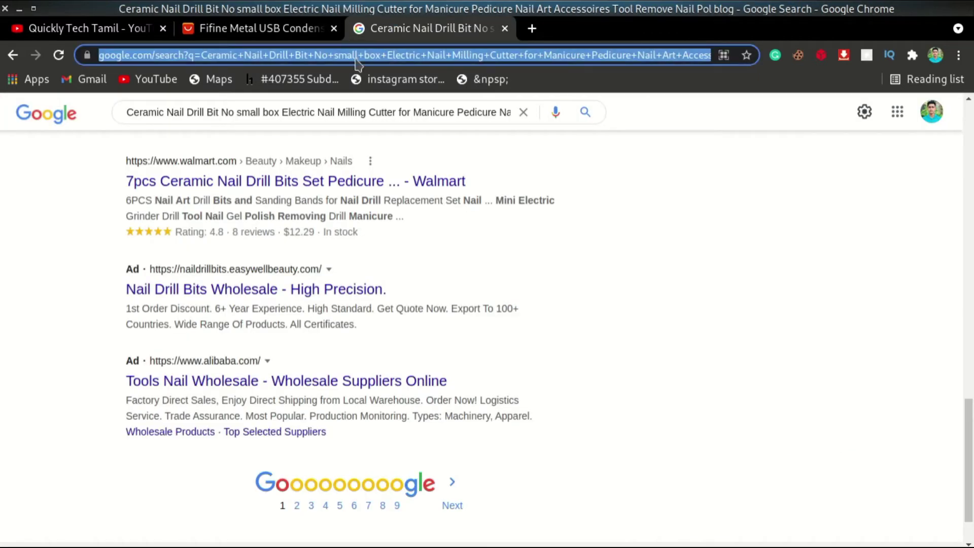
pyautogui.press('BackSpace')
pyautogui.hotkey('ctrl', 'v')
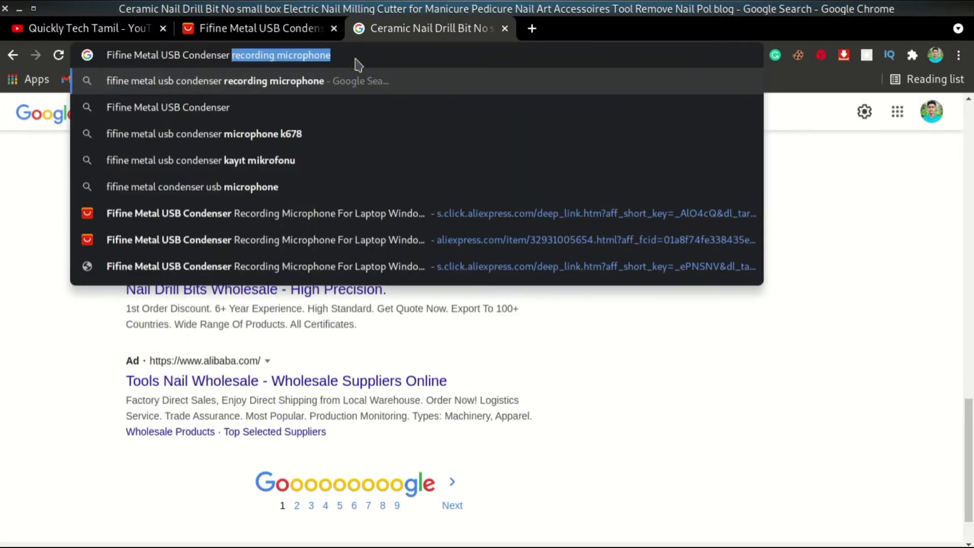
pyautogui.write('bloger')
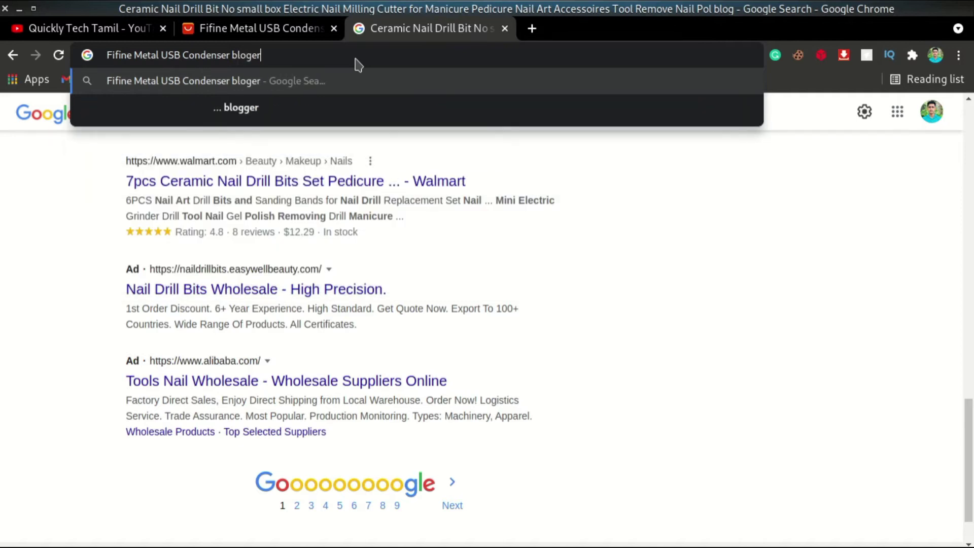
pyautogui.press('Return')
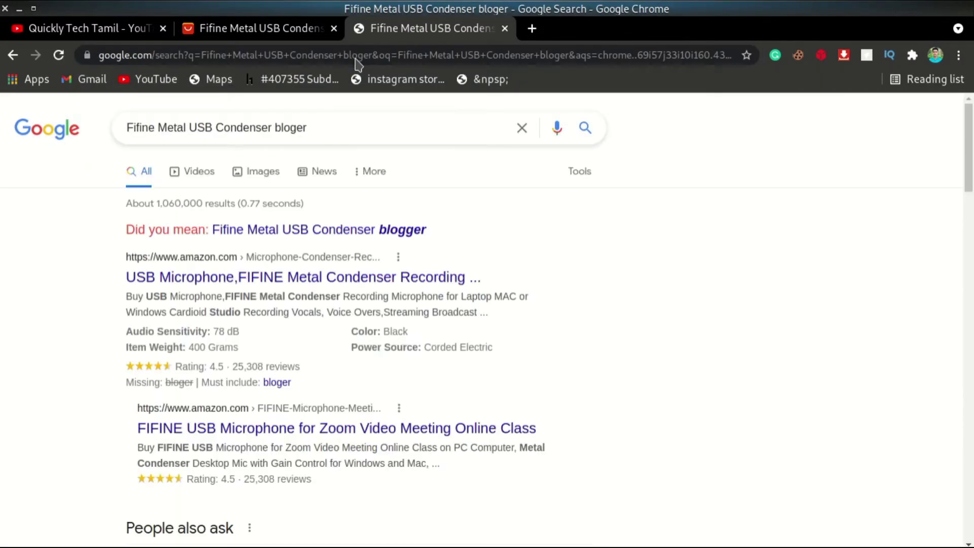
# Step: Look through the Fifine microphone search results for blogs that cover the product
pyautogui.scroll(-8, 293, 253)
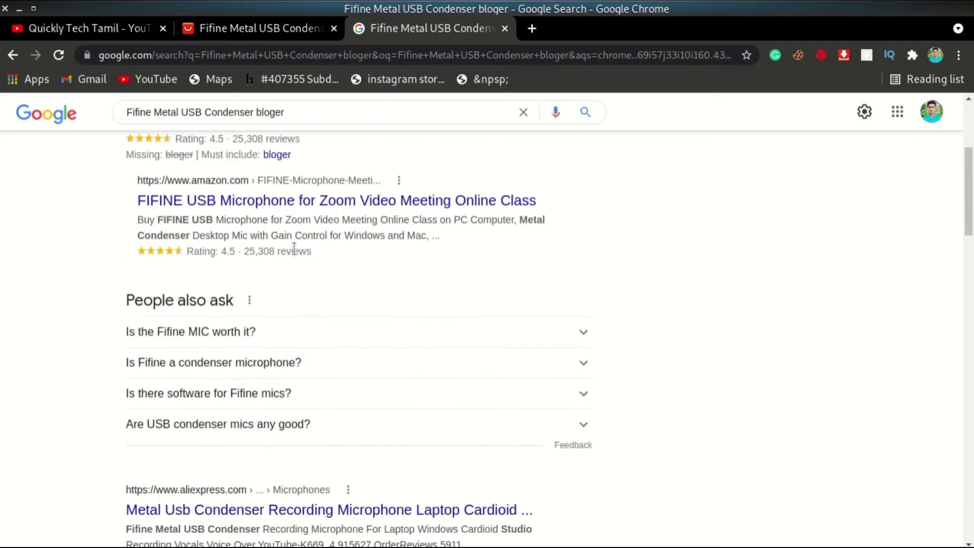
pyautogui.scroll(-3, 305, 299)
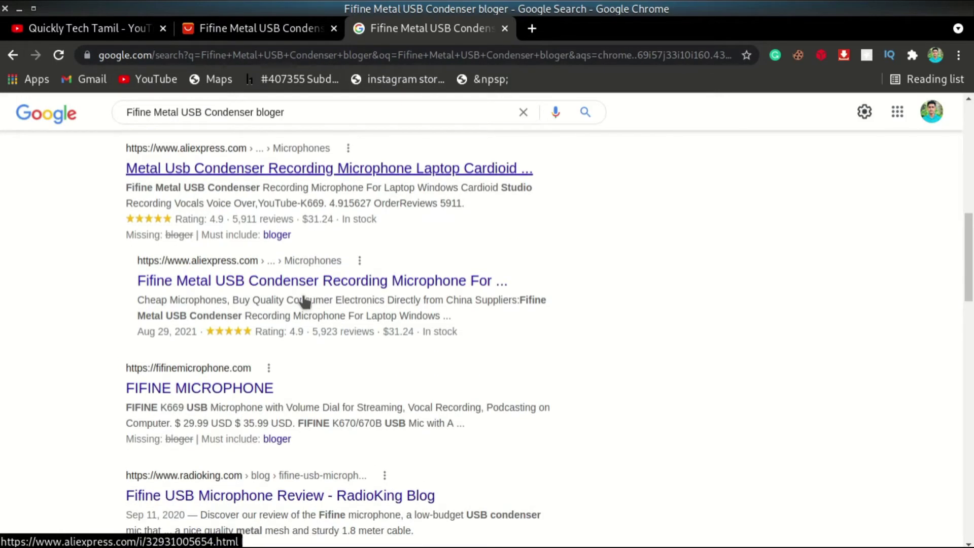
pyautogui.scroll(-4, 304, 294)
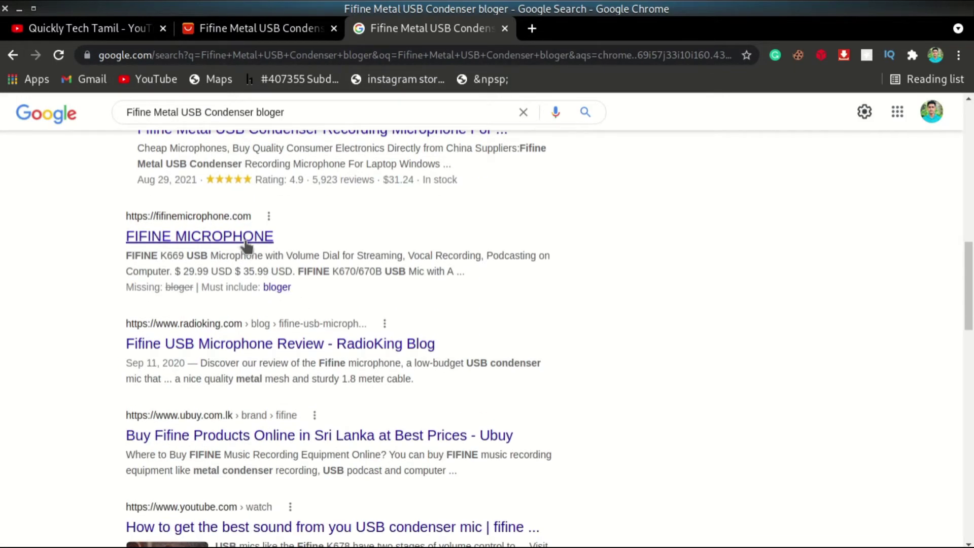
pyautogui.scroll(-5, 244, 246)
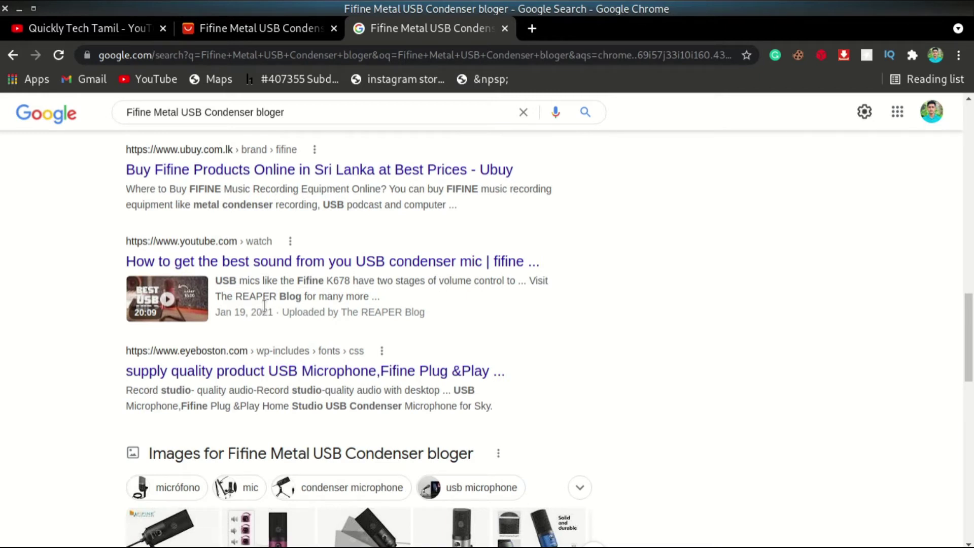
pyautogui.scroll(-14, 264, 304)
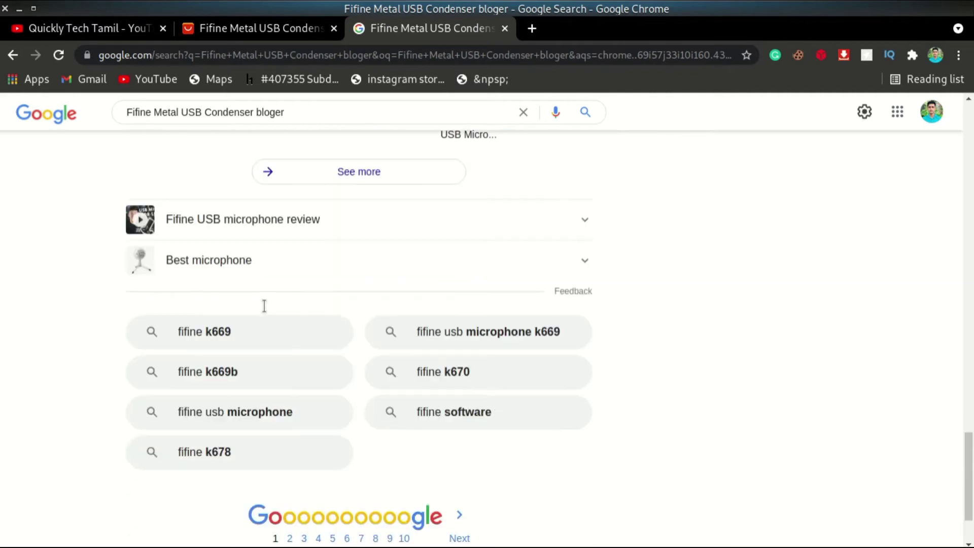
pyautogui.scroll(15, 263, 313)
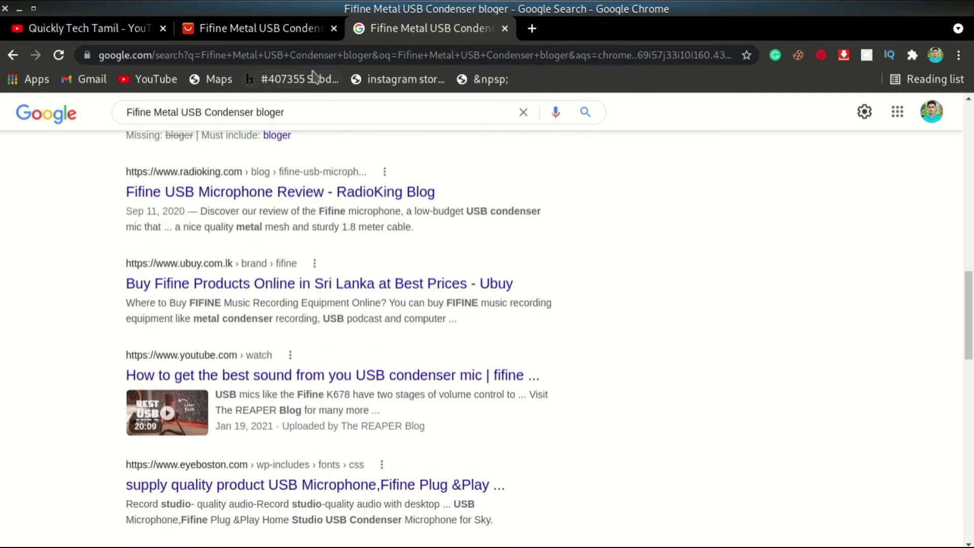
# Step: Change the search query to "Fifine Metal USB Condenser blog" and run it
pyautogui.click(305, 103)
pyautogui.press('BackSpace')
pyautogui.press('BackSpace')
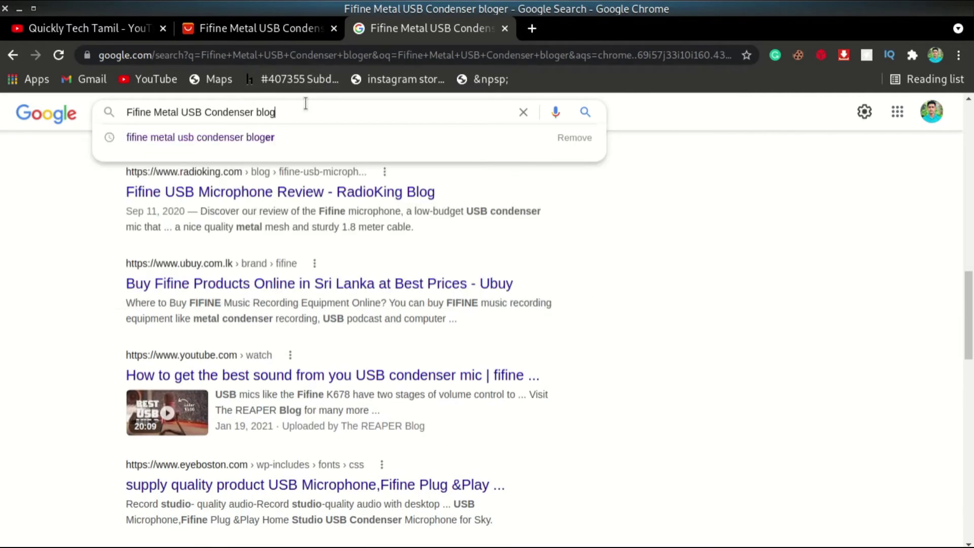
pyautogui.press('Return')
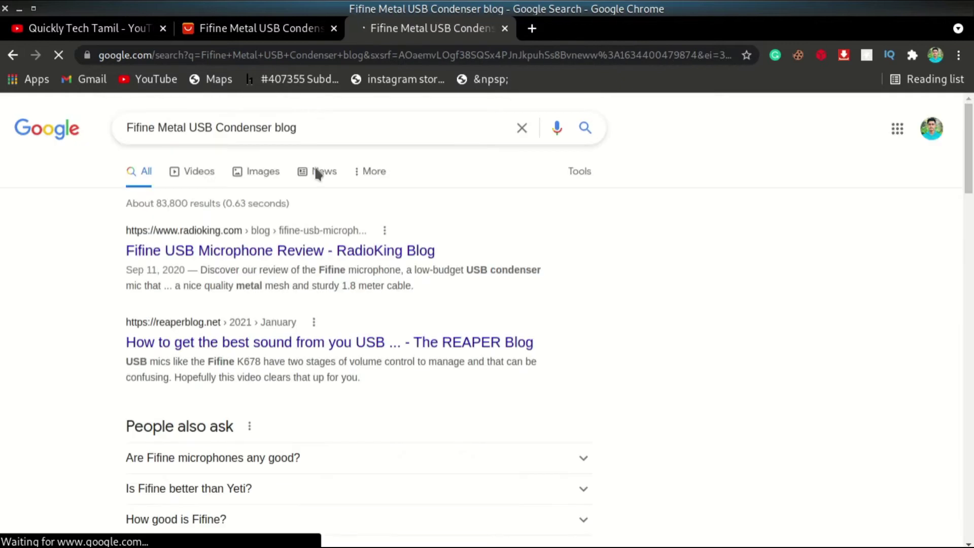
# Step: Open The REAPER Blog article on getting the best sound from a USB condenser mic and read through its Fifine K678 review
pyautogui.scroll(-3, 315, 188)
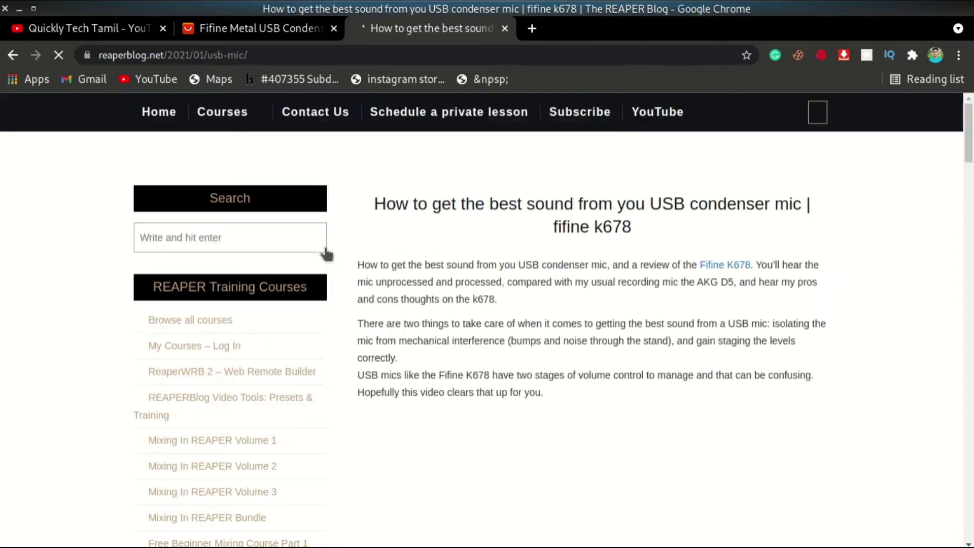
pyautogui.scroll(-3, 535, 374)
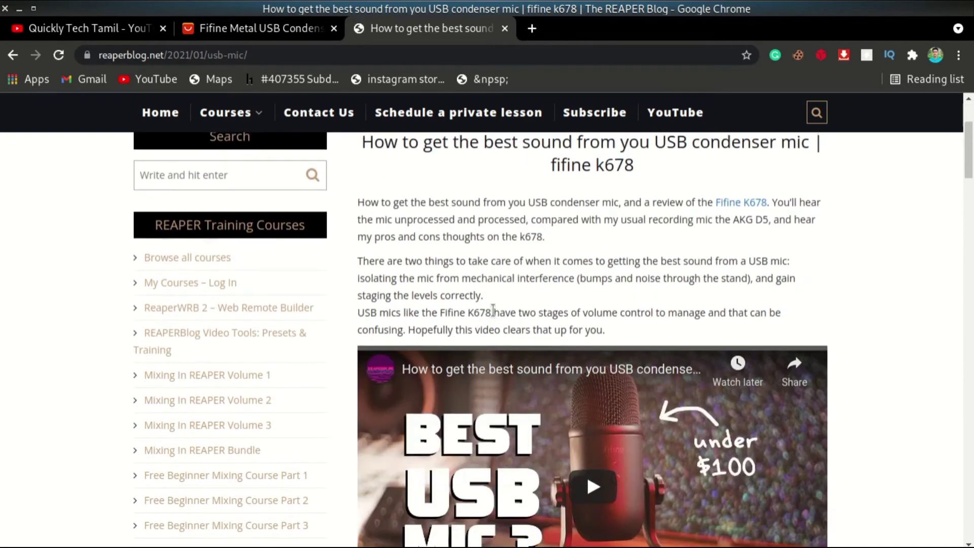
pyautogui.scroll(3, 513, 362)
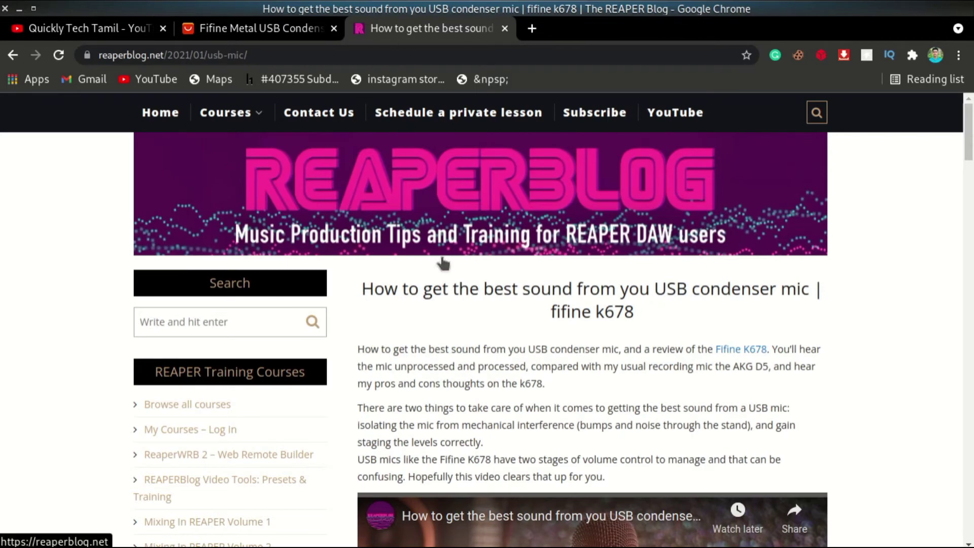
pyautogui.scroll(-12, 445, 300)
pyautogui.scroll(-20, 449, 300)
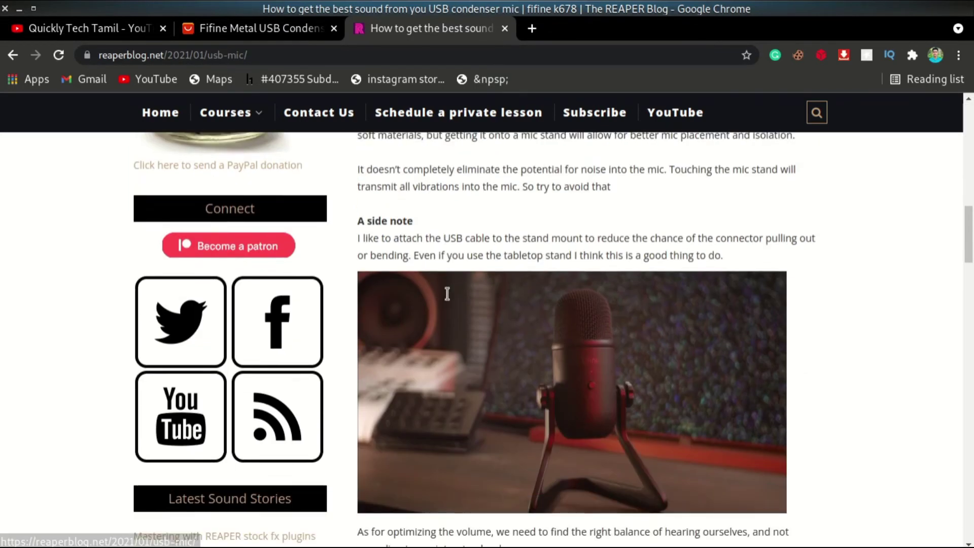
pyautogui.scroll(-10, 446, 294)
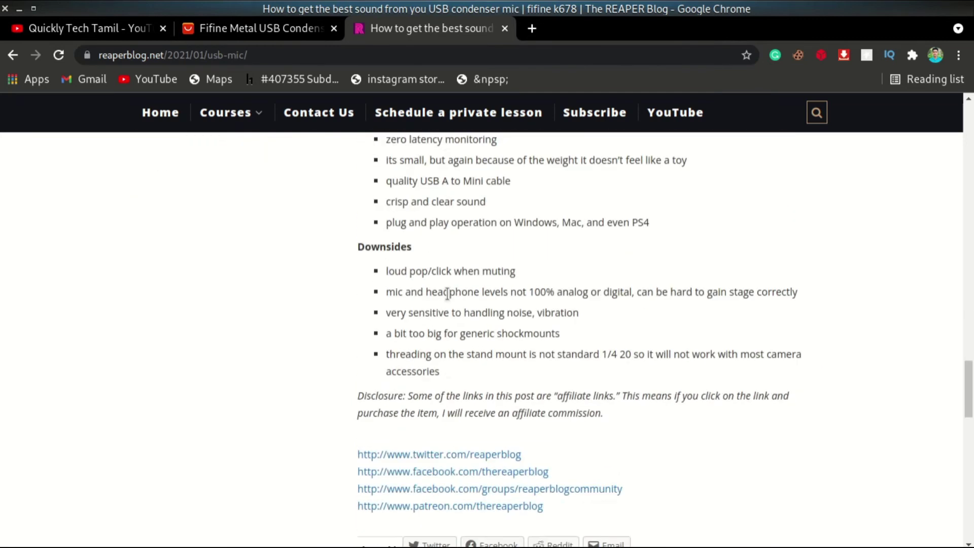
# Step: Examine the end of the REAPER Blog article, including the affiliate disclosure, footer and comment section
pyautogui.scroll(-5, 447, 294)
pyautogui.scroll(6, 448, 300)
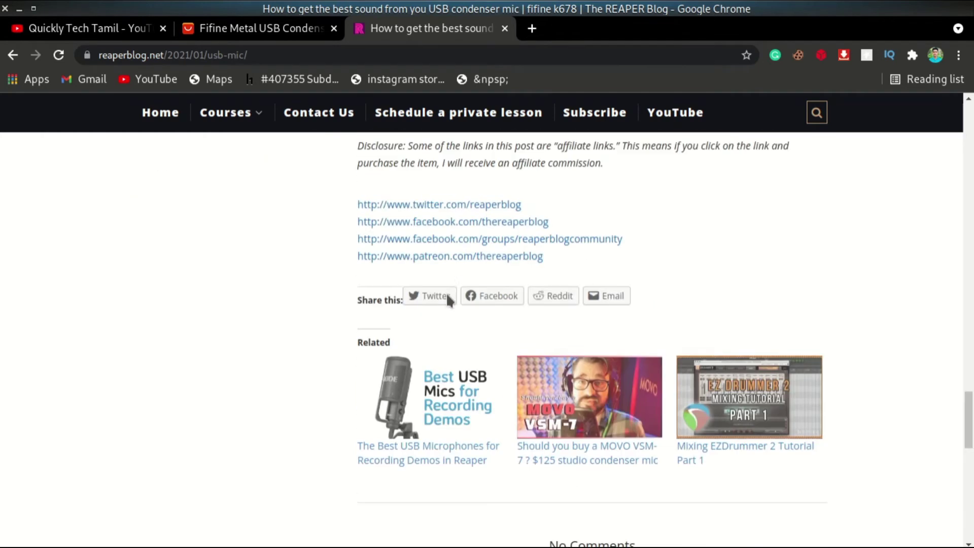
pyautogui.scroll(-2, 529, 277)
pyautogui.scroll(-10, 446, 302)
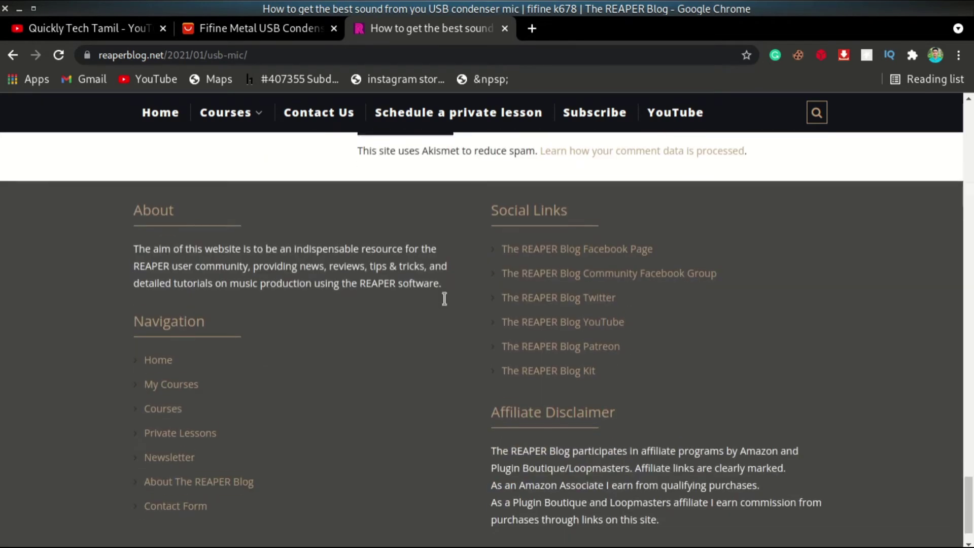
pyautogui.scroll(5, 446, 304)
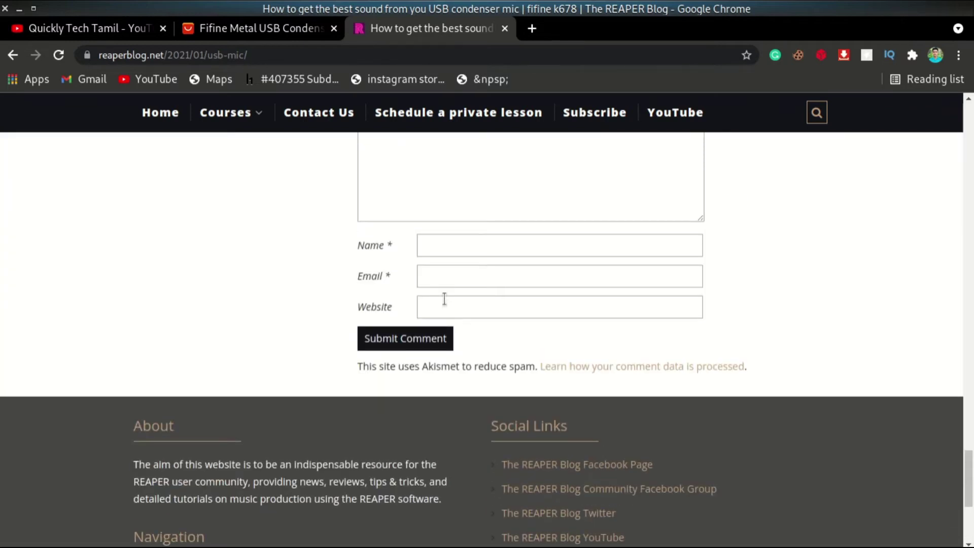
pyautogui.scroll(4, 444, 299)
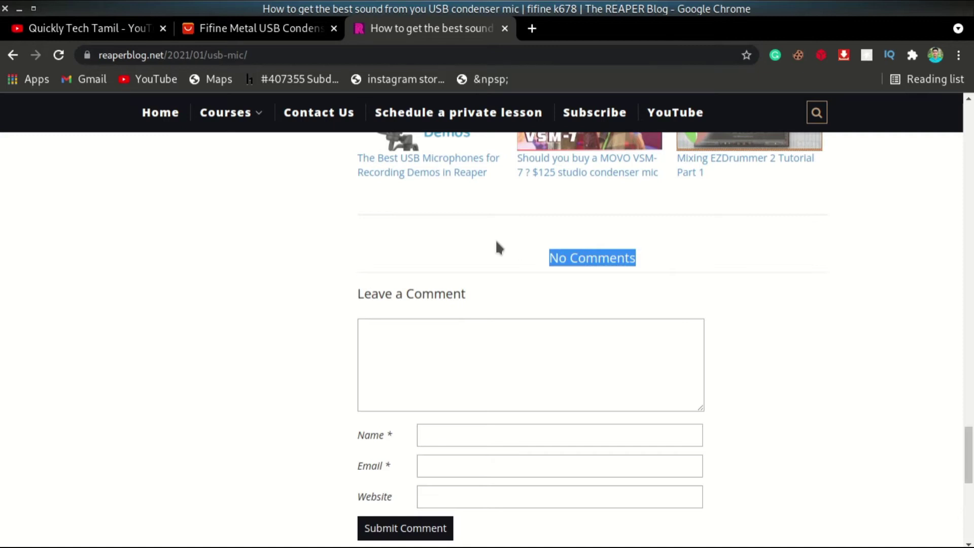
# Step: Return to the Google results and open the Blue Yeti vs Fifine K669B review in a new tab
pyautogui.click(13, 56)
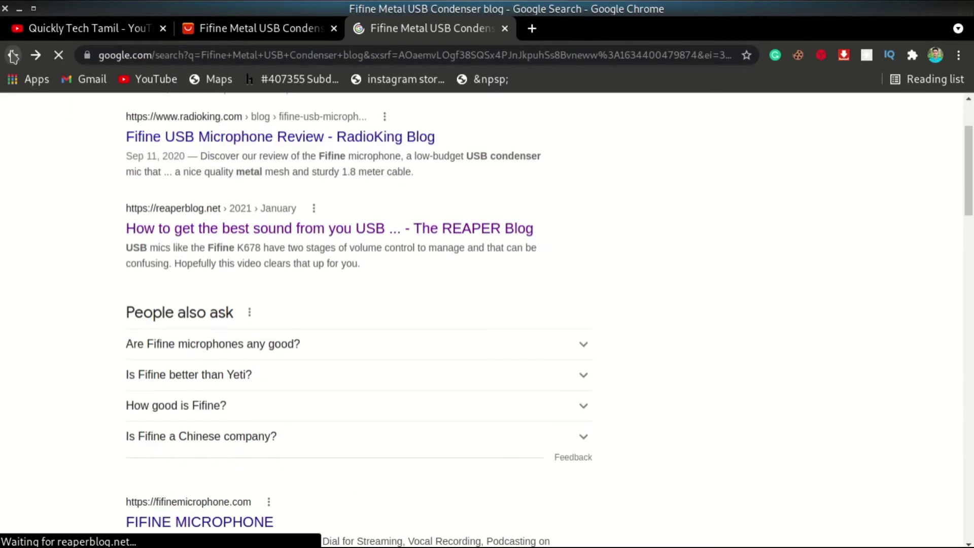
pyautogui.scroll(-3, 191, 248)
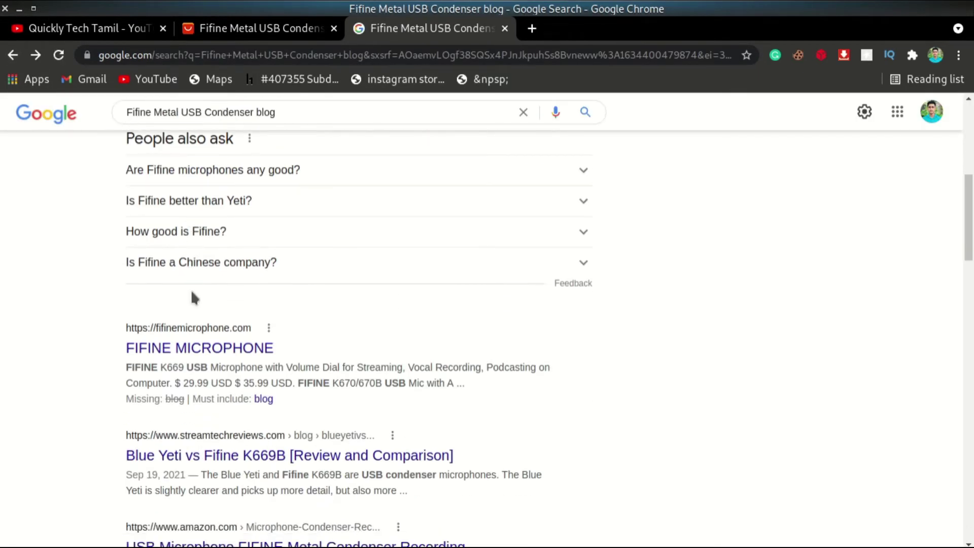
pyautogui.scroll(-1, 193, 305)
pyautogui.scroll(-3, 192, 295)
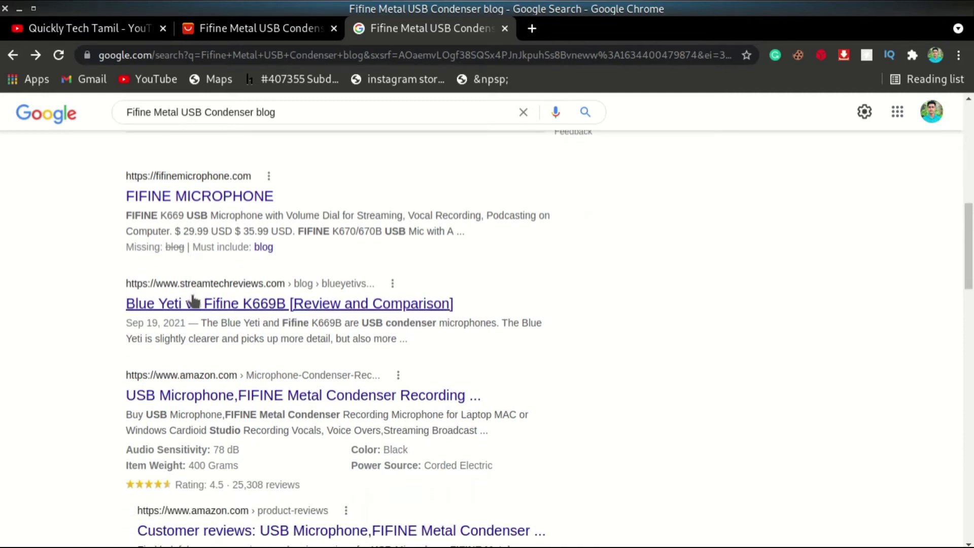
pyautogui.rightClick(225, 304)
pyautogui.click(244, 311)
# Step: Look through the remaining search results and related searches for more Fifine microphone blogs
pyautogui.scroll(-3, 232, 307)
pyautogui.scroll(-4, 232, 306)
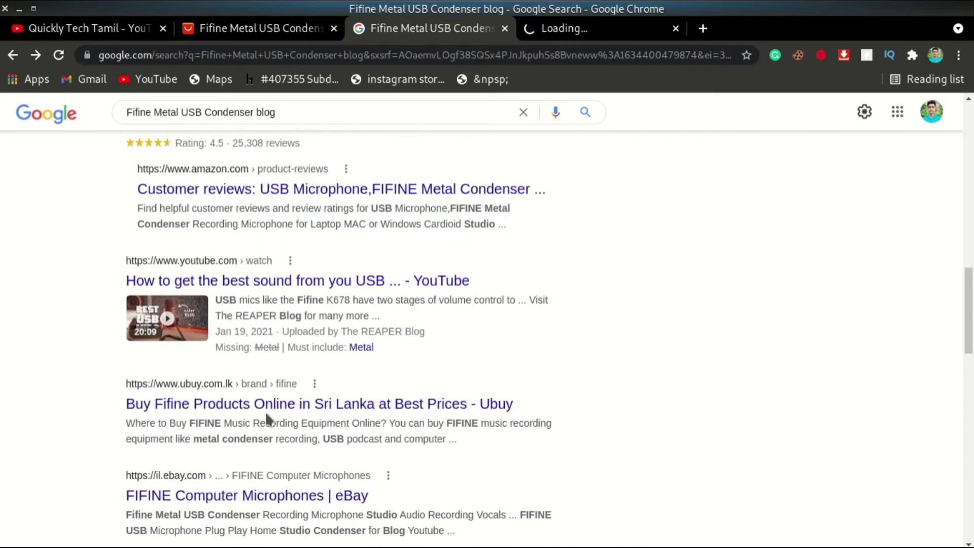
pyautogui.scroll(-1, 227, 393)
pyautogui.scroll(-13, 308, 397)
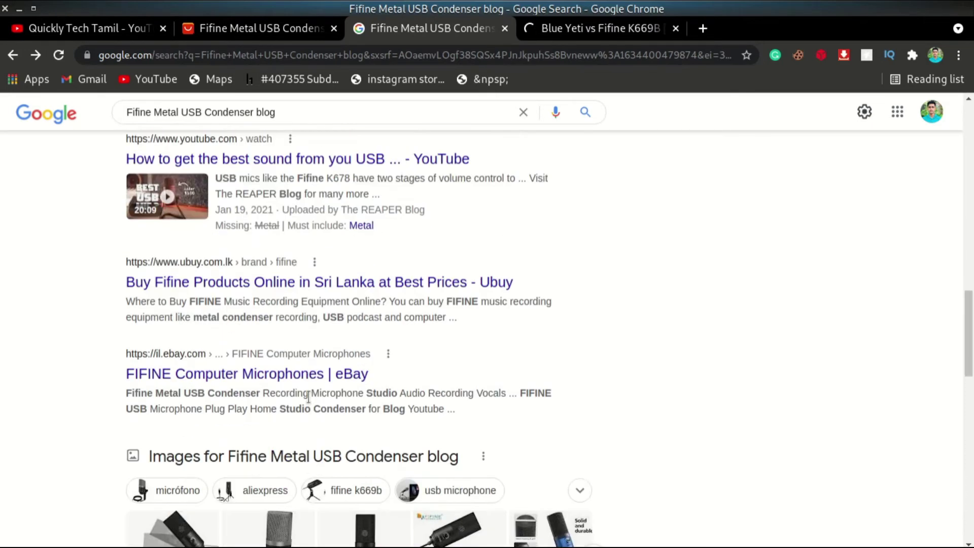
pyautogui.scroll(-4, 308, 403)
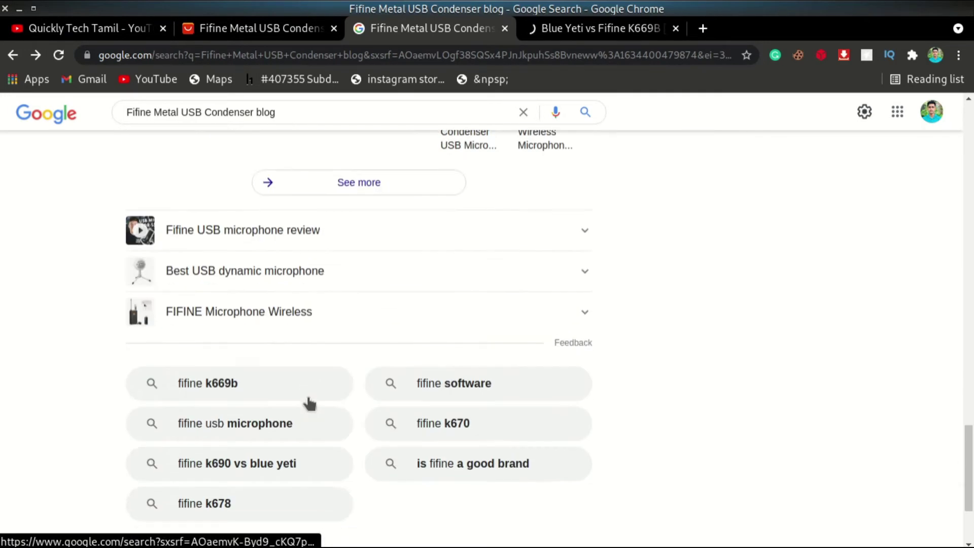
# Step: Read through the Blue Yeti vs Fifine K669B review, checking its affiliate notice and Amazon product links, and close it
pyautogui.click(571, 37)
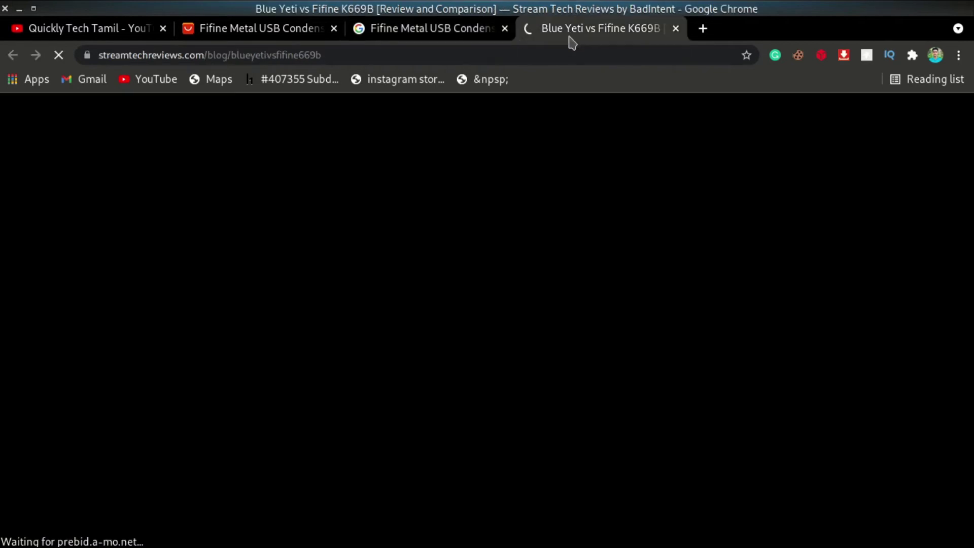
pyautogui.scroll(-20, 354, 308)
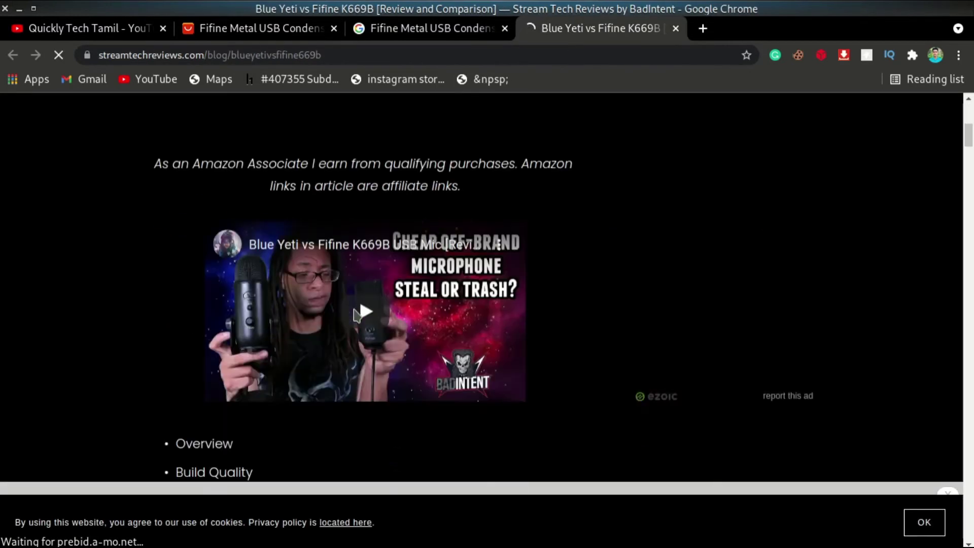
pyautogui.scroll(-10, 354, 309)
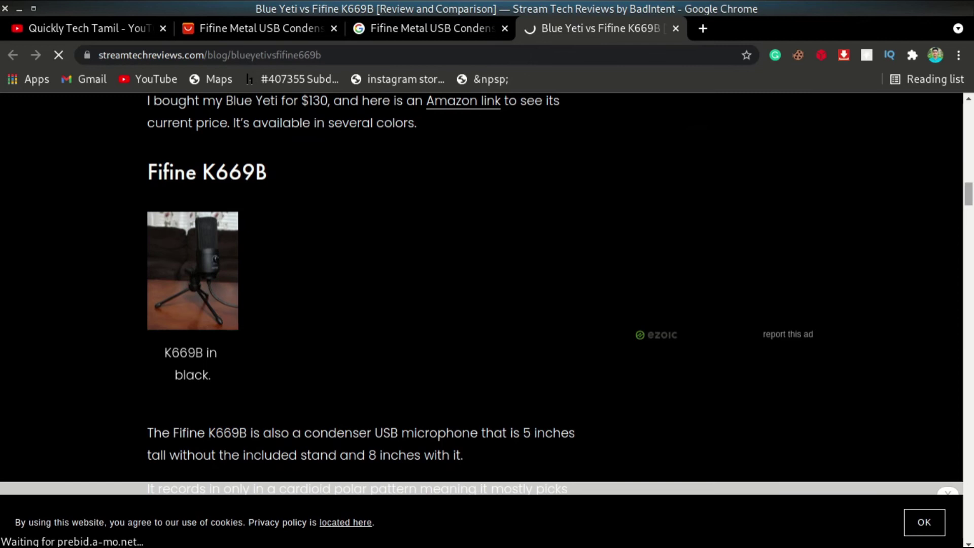
pyautogui.moveTo(968, 187); pyautogui.dragTo(969, 463)
pyautogui.scroll(-10, 330, 349)
pyautogui.scroll(9, 329, 349)
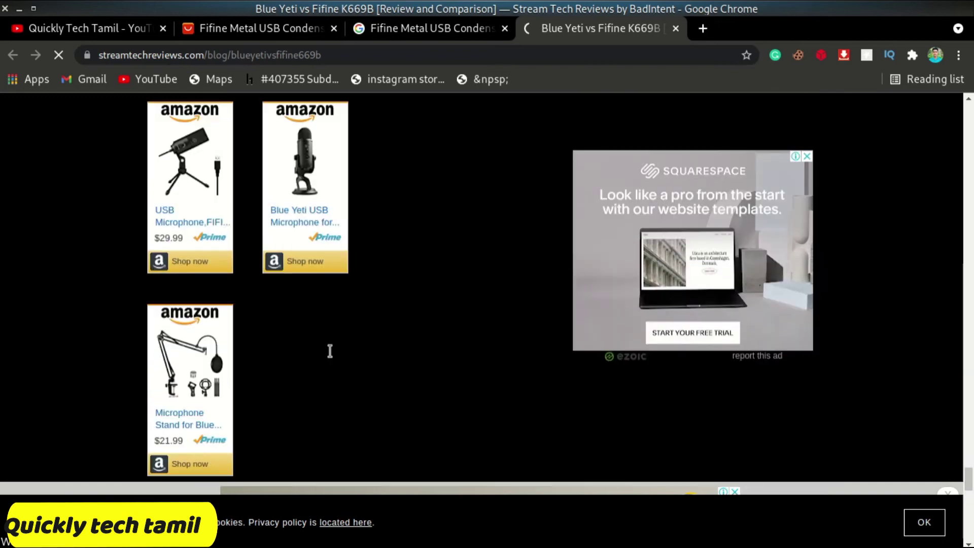
pyautogui.scroll(2, 330, 351)
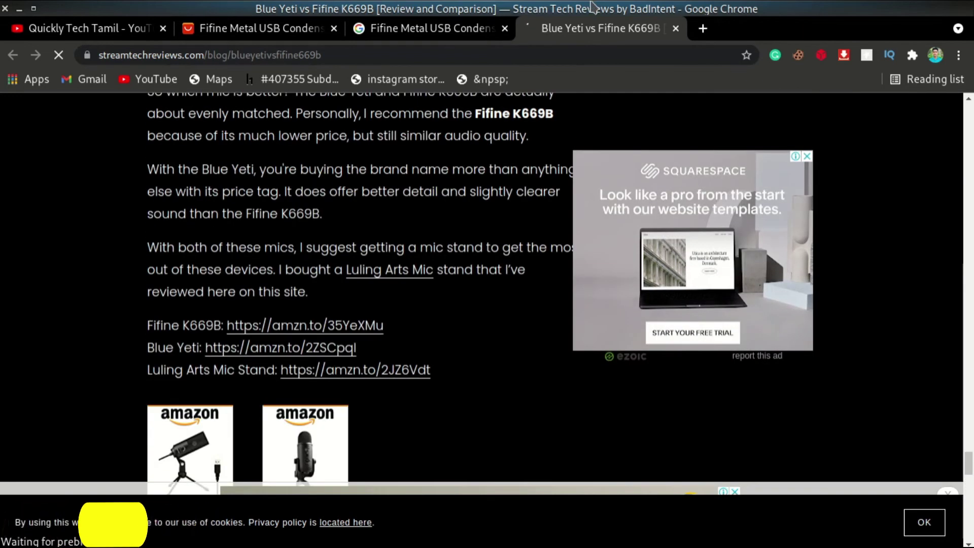
pyautogui.click(676, 28)
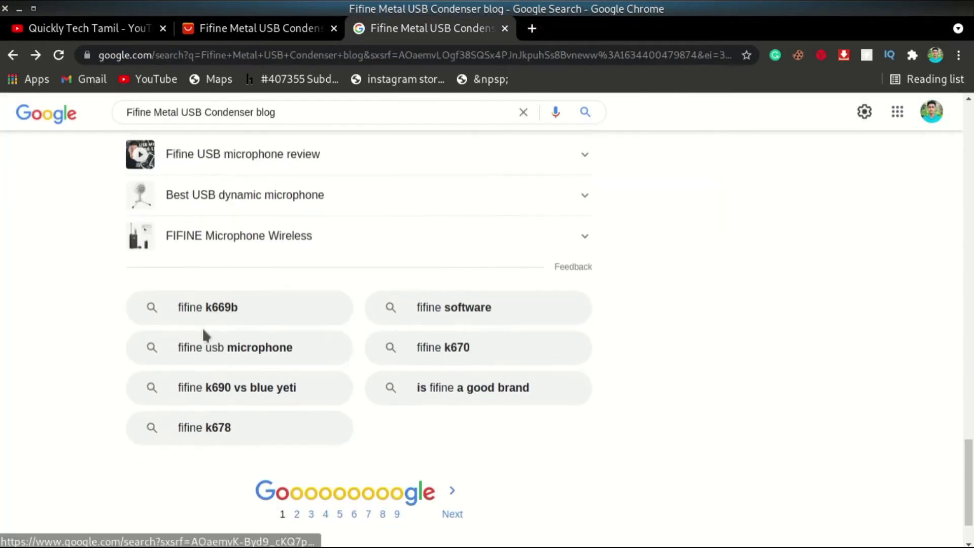
# Step: Switch to the related search for fifine k669b and refine the query to "Fifine K669B blog"
pyautogui.click(216, 310)
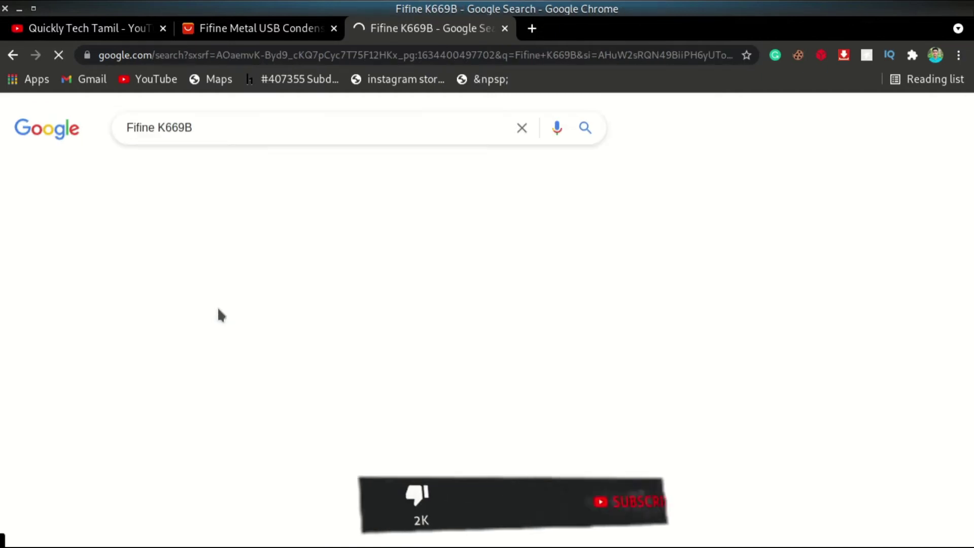
pyautogui.click(209, 125)
pyautogui.write('b')
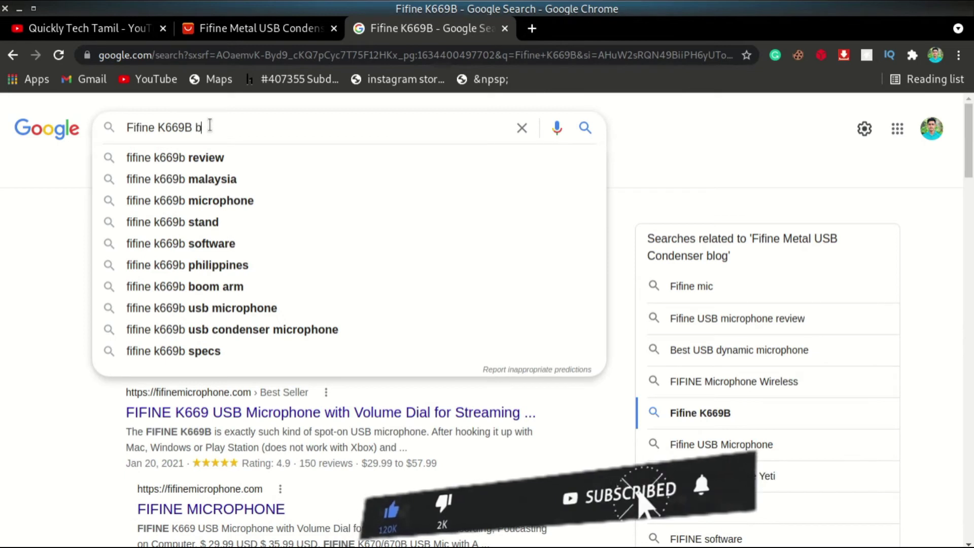
pyautogui.write('log')
pyautogui.press('Return')
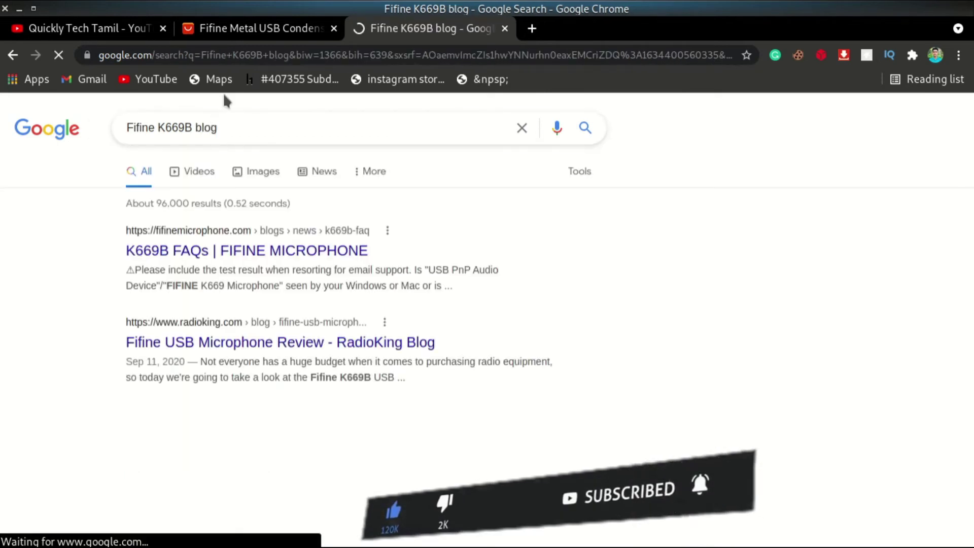
# Step: Open the K669B FAQs, RadioKing Blog review and Fifine K669B vs T669 vs K670 results in new tabs
pyautogui.rightClick(227, 253)
pyautogui.click(253, 262)
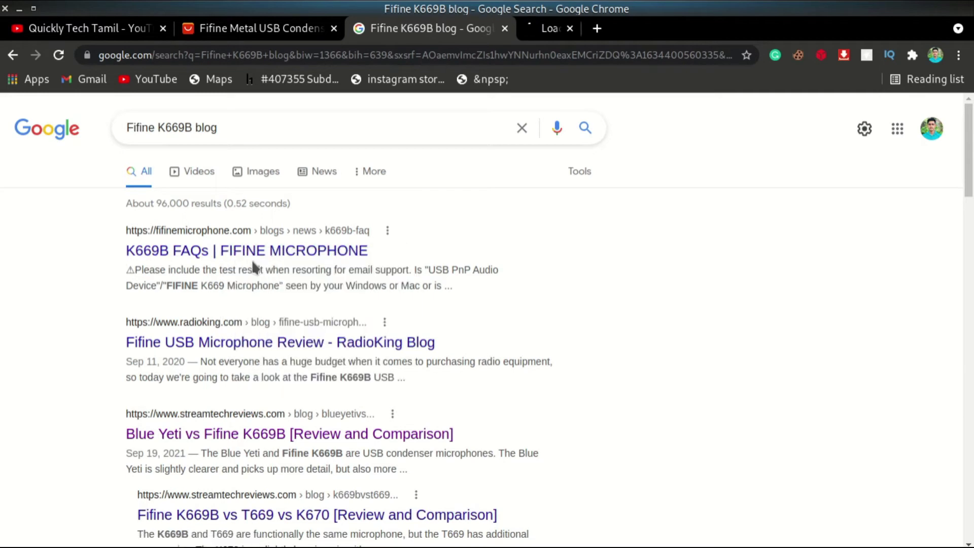
pyautogui.rightClick(273, 350)
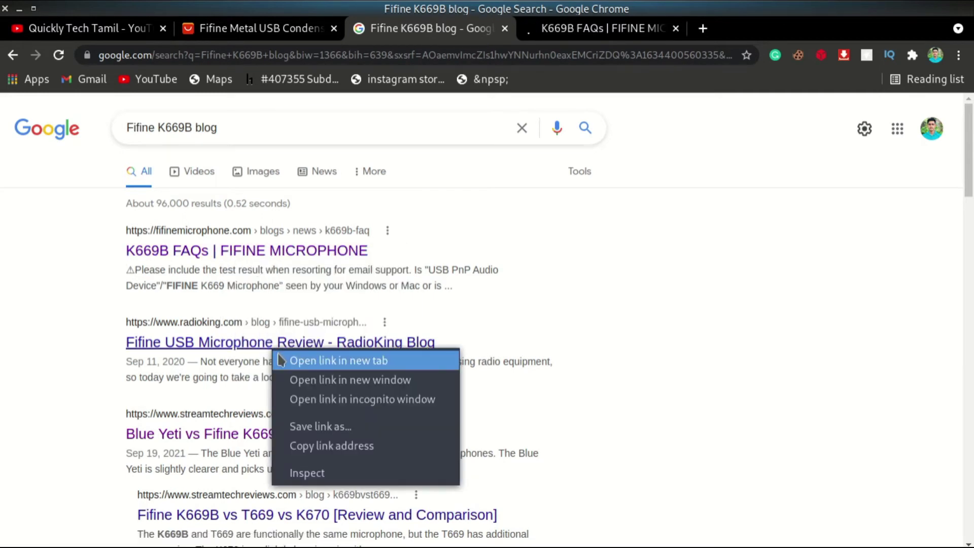
pyautogui.click(279, 356)
pyautogui.scroll(-3, 279, 360)
pyautogui.rightClick(279, 367)
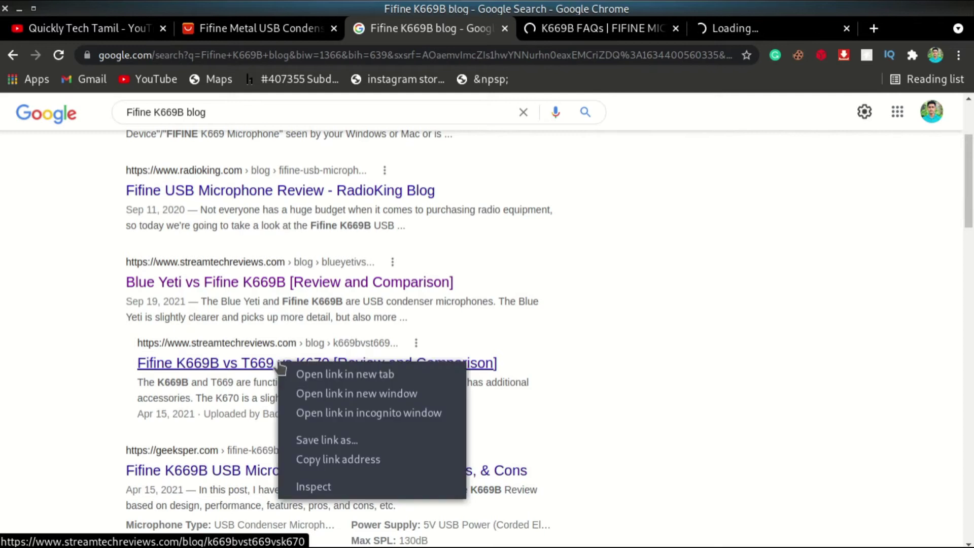
pyautogui.click(306, 374)
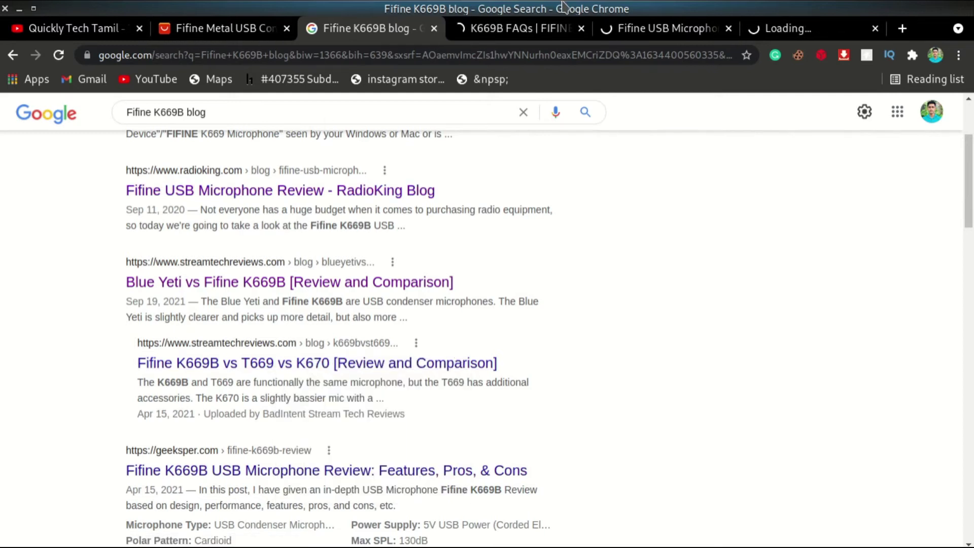
# Step: Look through the K669B FAQs page on the Fifine site, including its contact form, and close it
pyautogui.click(488, 32)
pyautogui.scroll(-15, 469, 308)
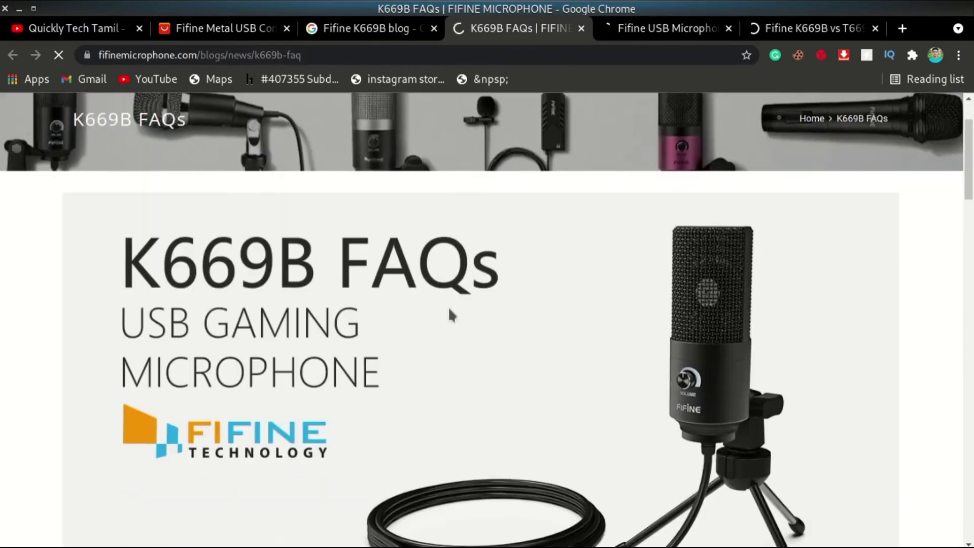
pyautogui.scroll(-10, 601, 227)
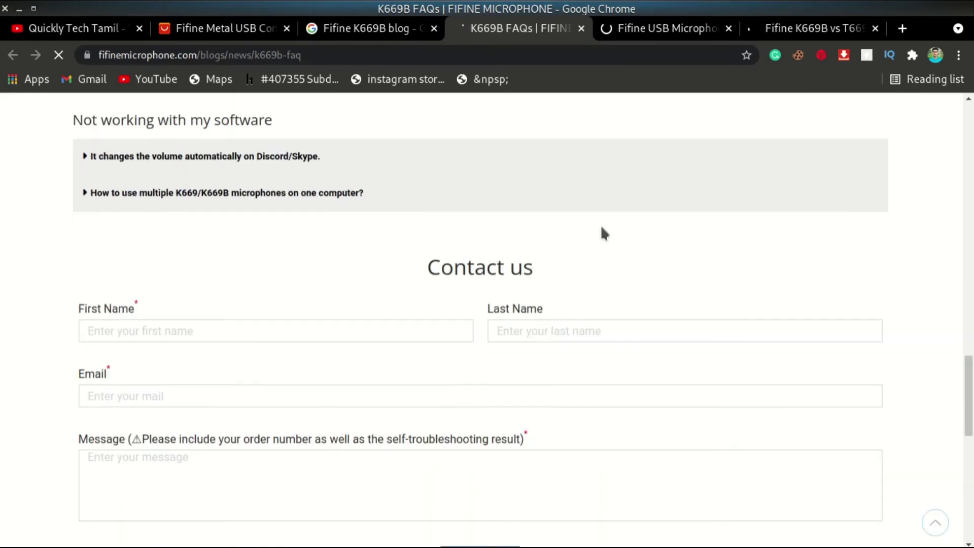
pyautogui.scroll(6, 601, 226)
pyautogui.scroll(1, 602, 226)
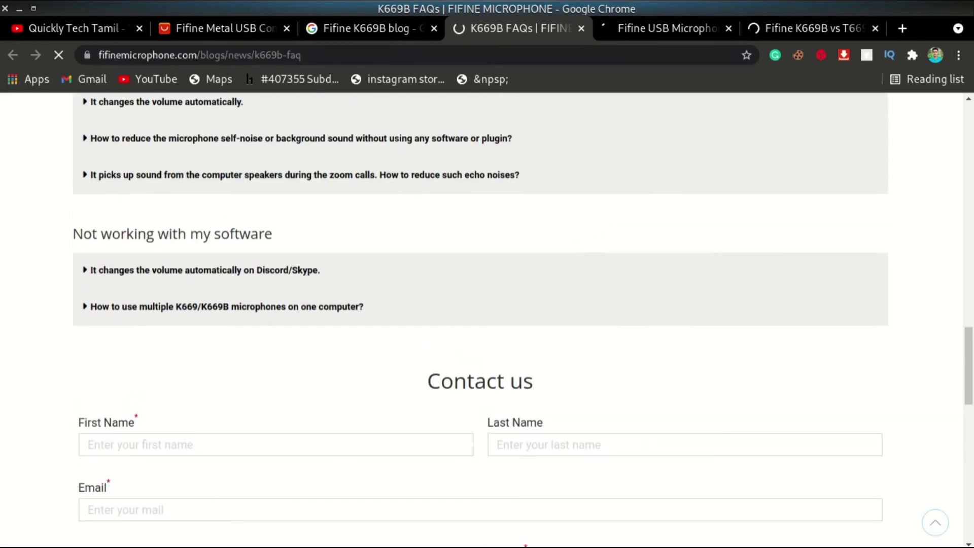
pyautogui.scroll(12, 262, 401)
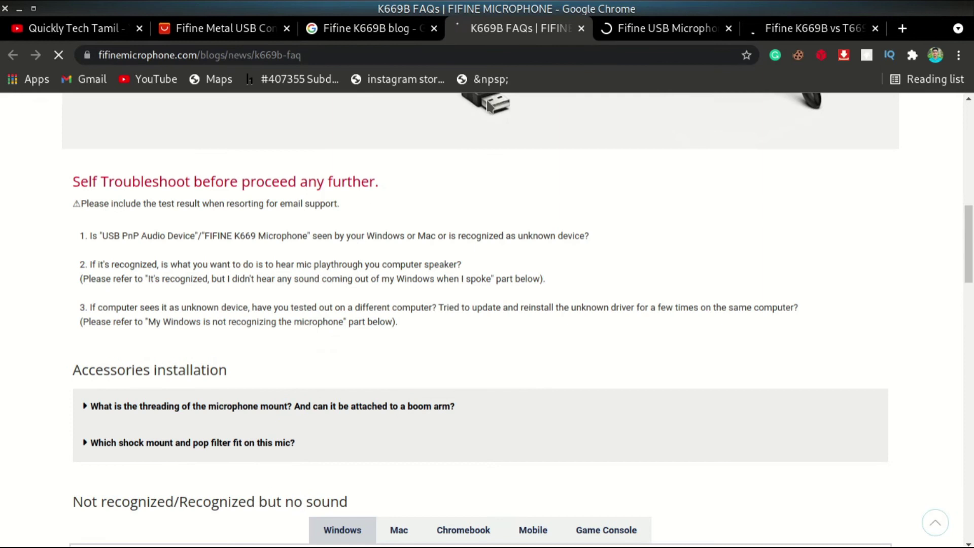
pyautogui.click(581, 29)
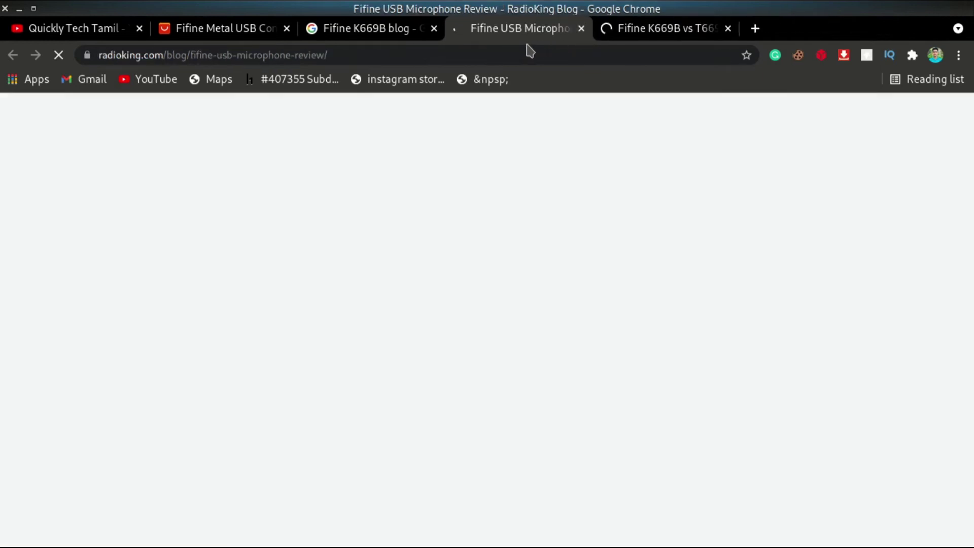
# Step: Read through the RadioKing Blog's Fifine USB microphone review, checking the purchase links, reader comments and comment form
pyautogui.scroll(-5, 492, 386)
pyautogui.scroll(-20, 492, 401)
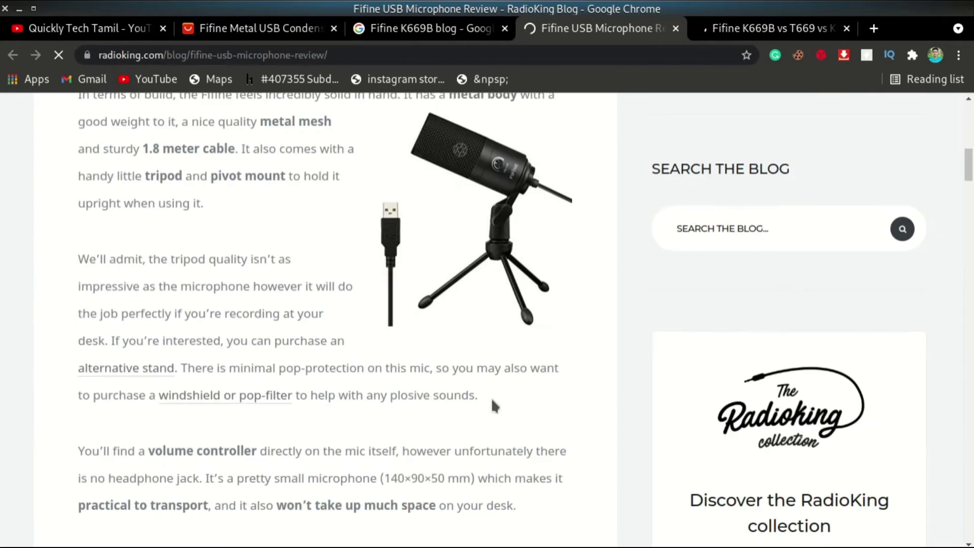
pyautogui.scroll(-20, 492, 412)
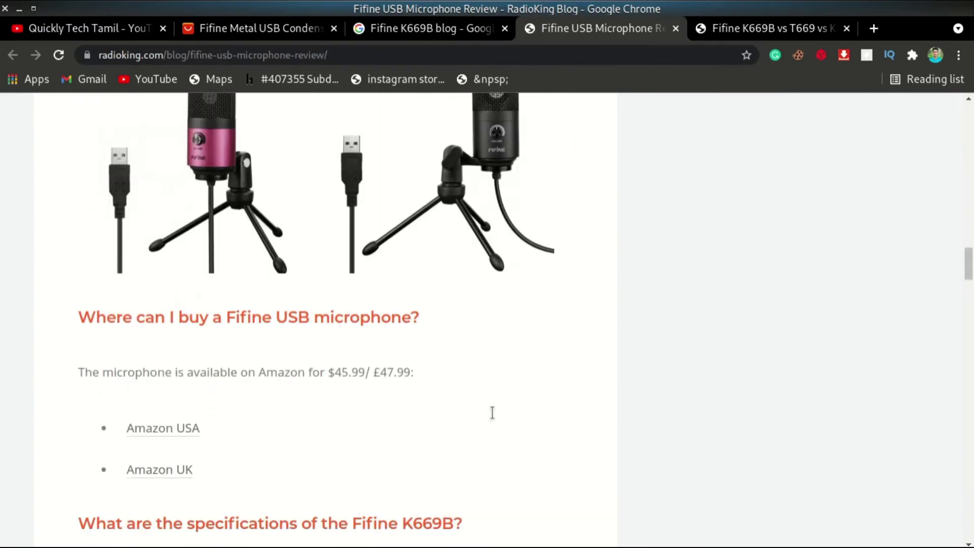
pyautogui.scroll(-10, 485, 411)
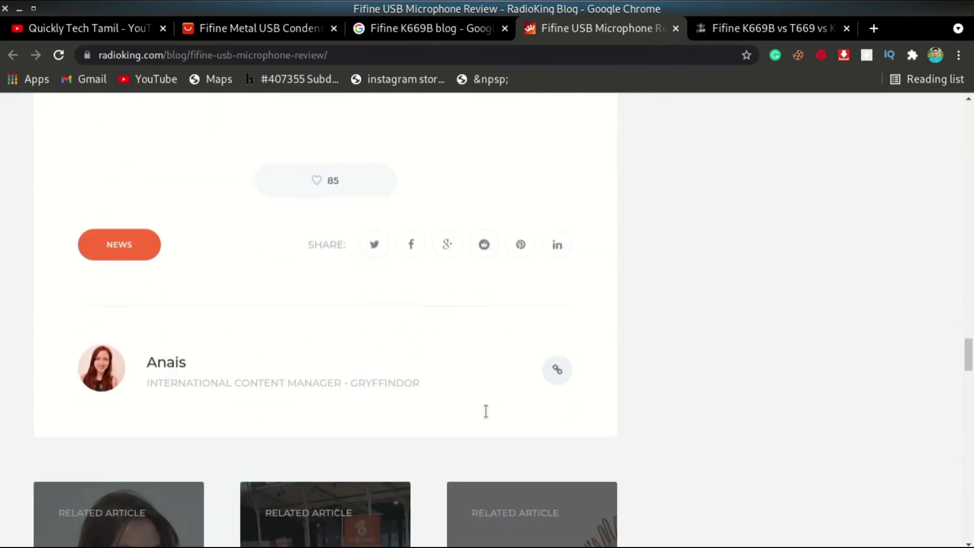
pyautogui.scroll(5, 485, 411)
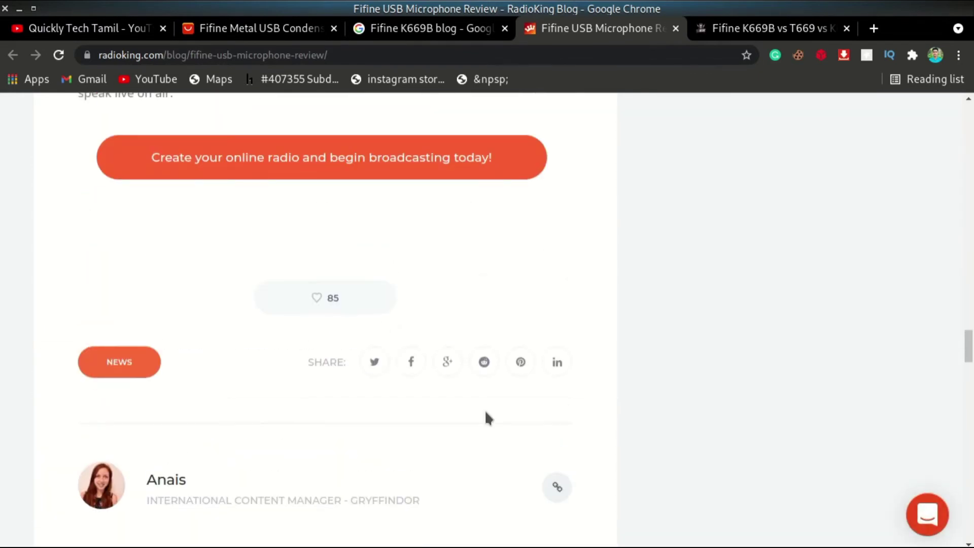
pyautogui.scroll(-10, 485, 410)
pyautogui.scroll(4, 486, 414)
pyautogui.scroll(-10, 477, 421)
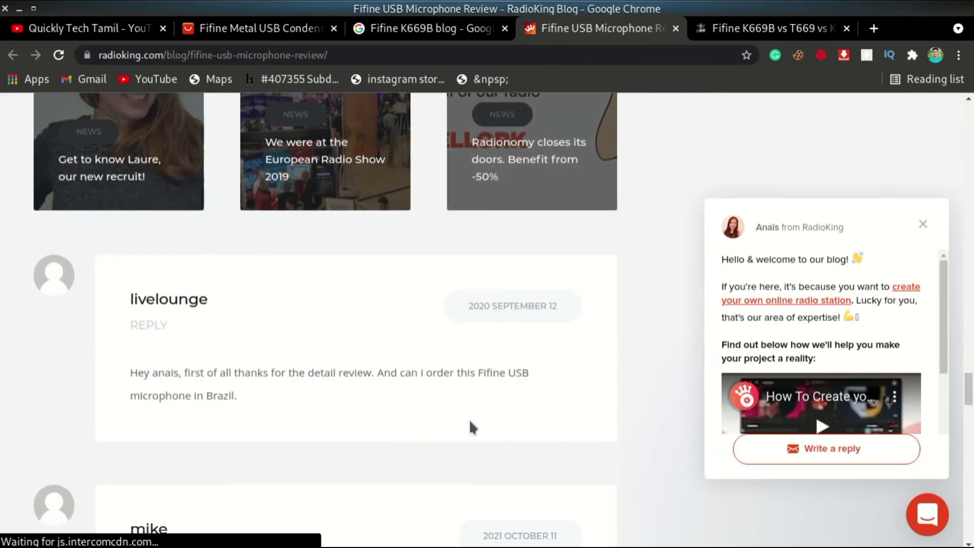
pyautogui.scroll(3, 470, 426)
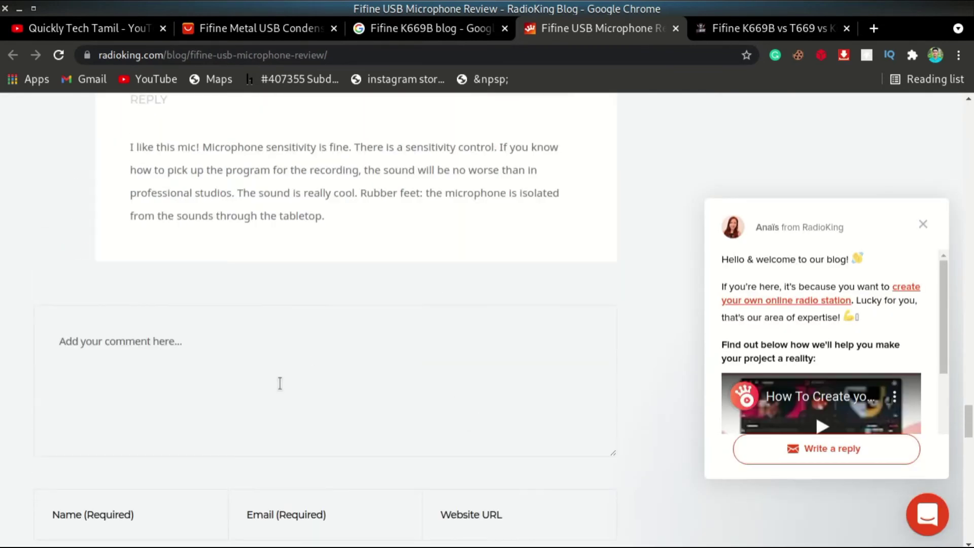
pyautogui.scroll(-3, 470, 424)
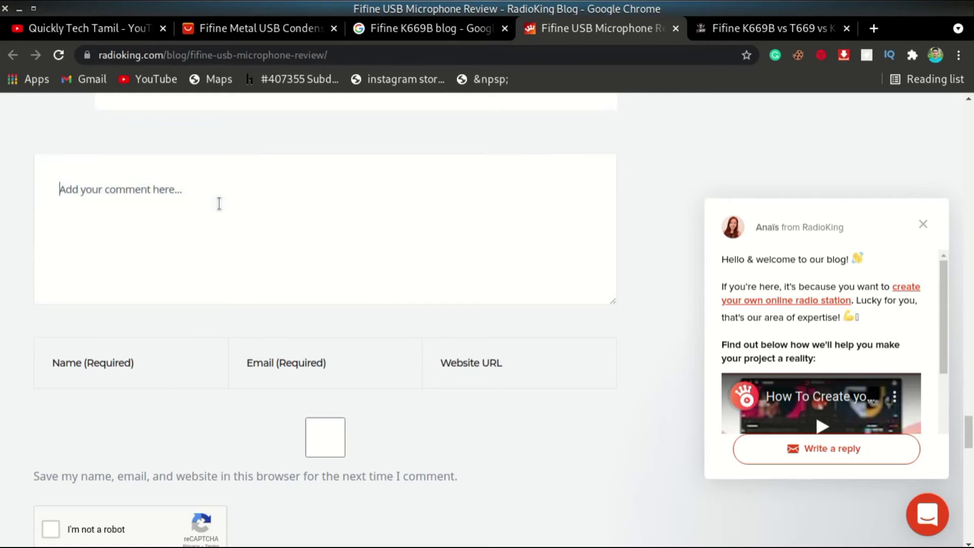
# Step: Return to the Fifine microphone's AliExpress product page and look through its overview, description images and offer details
pyautogui.scroll(4, 219, 203)
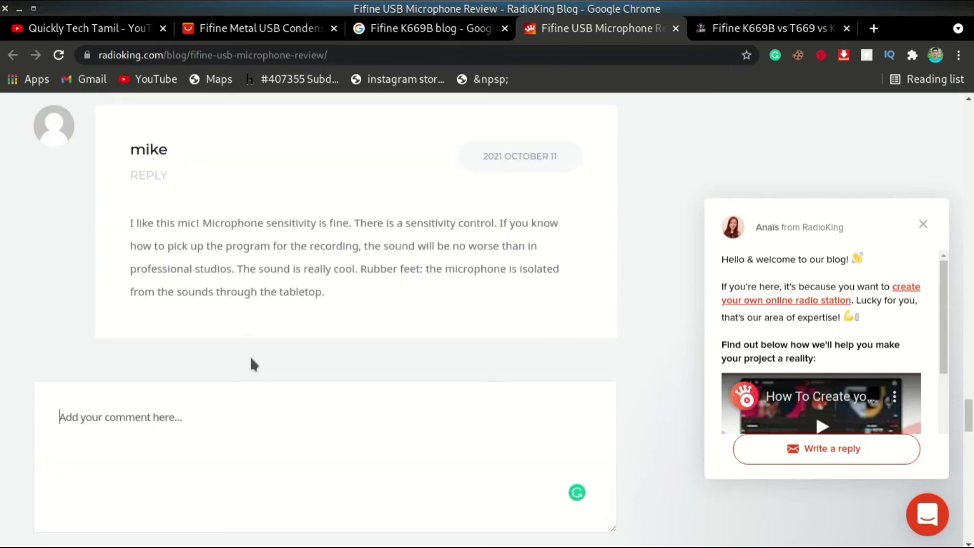
pyautogui.scroll(-3, 253, 364)
pyautogui.click(254, 28)
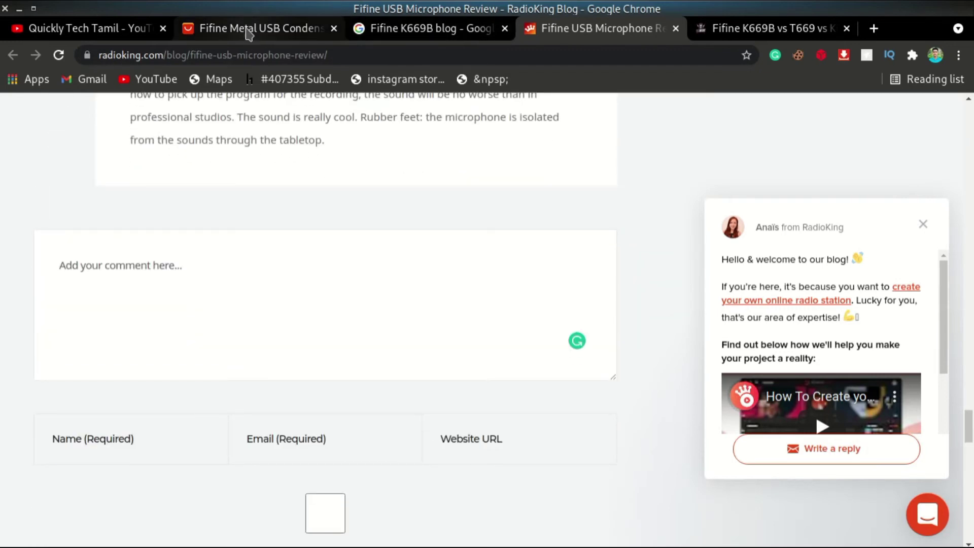
pyautogui.scroll(-15, 469, 413)
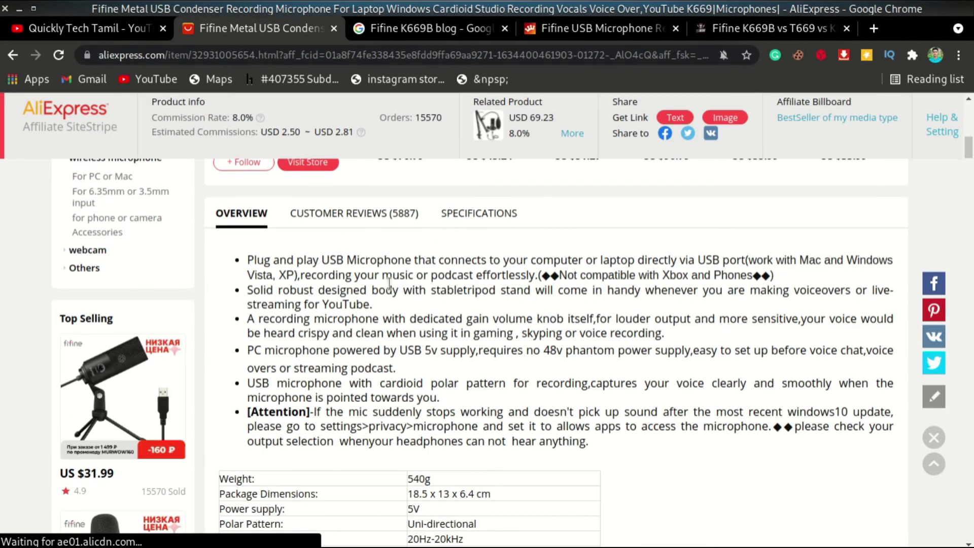
pyautogui.scroll(-18, 389, 283)
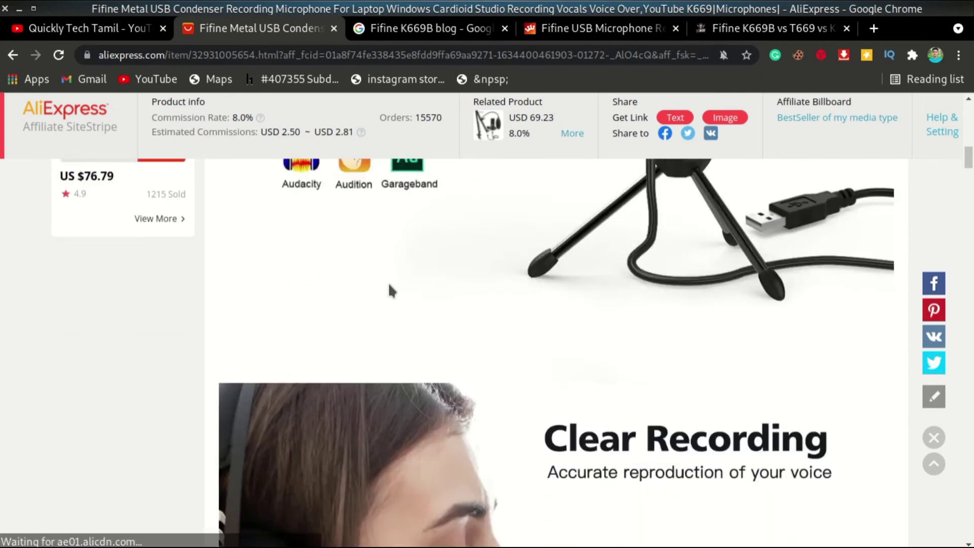
pyautogui.scroll(-20, 389, 285)
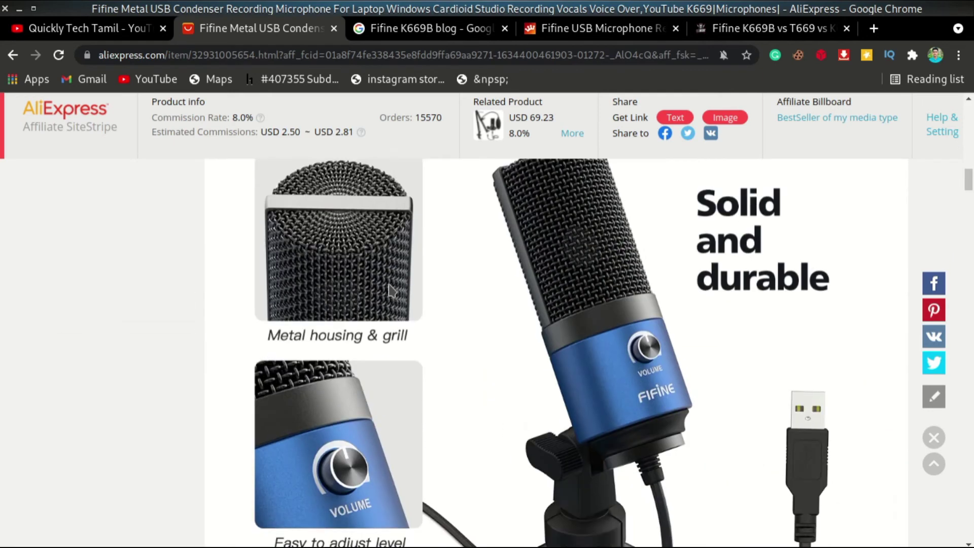
pyautogui.scroll(20, 389, 288)
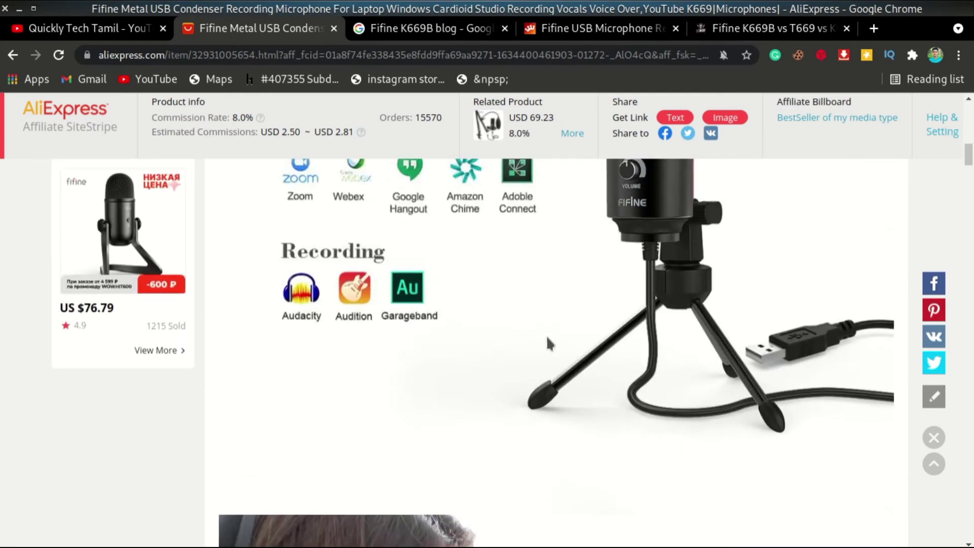
pyautogui.scroll(20, 553, 365)
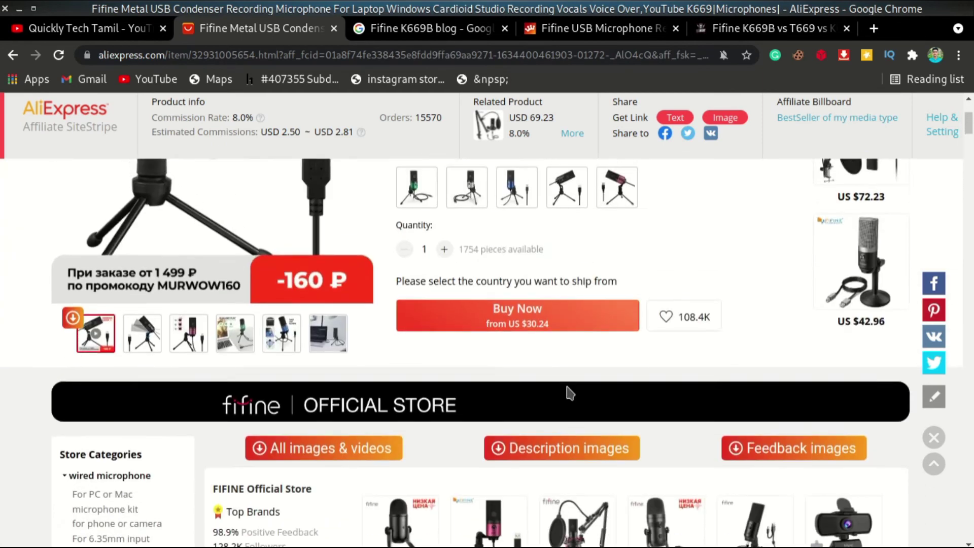
pyautogui.scroll(10, 567, 389)
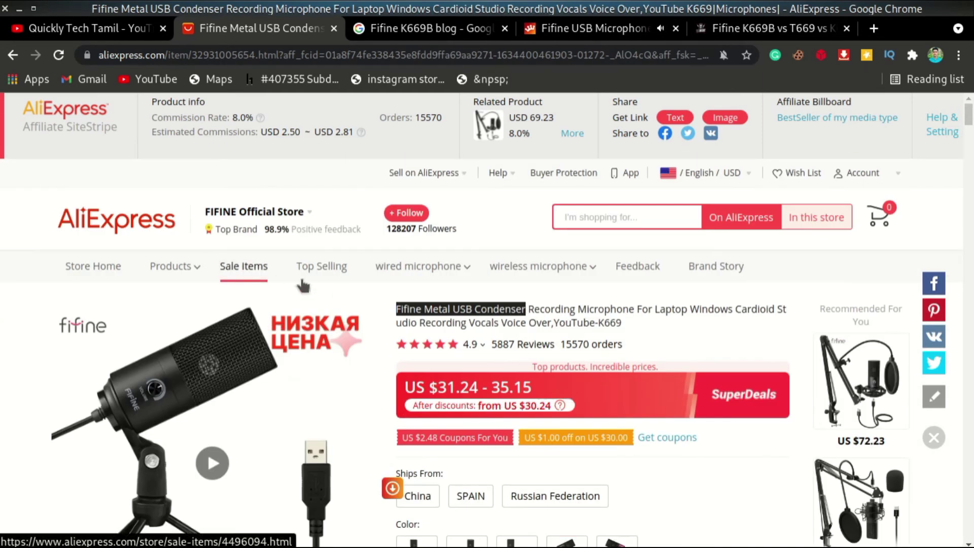
pyautogui.scroll(-5, 315, 289)
pyautogui.scroll(5, 345, 228)
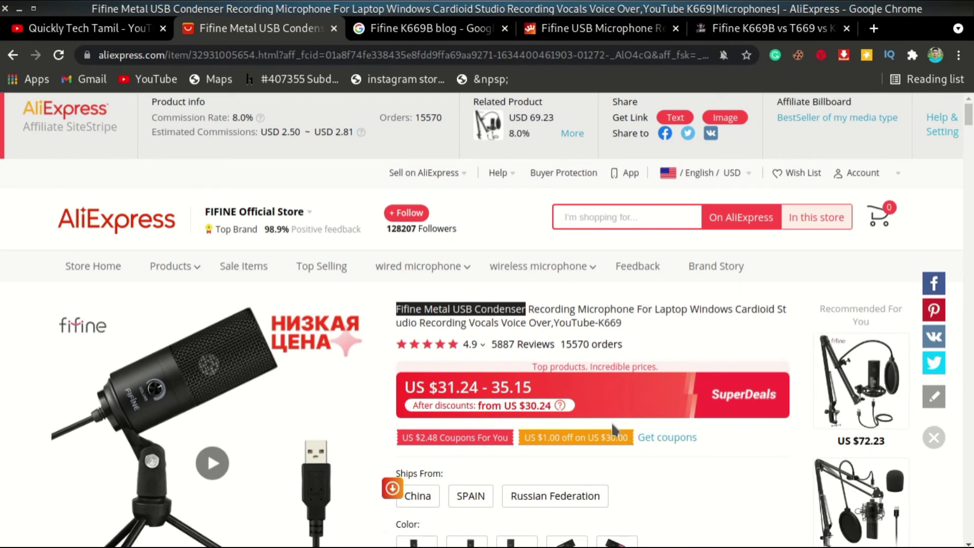
# Step: Open the microphone's customer reviews and copy the review text beginning "Mic good Sound quality 10/10 Design 10/10"
pyautogui.click(512, 344)
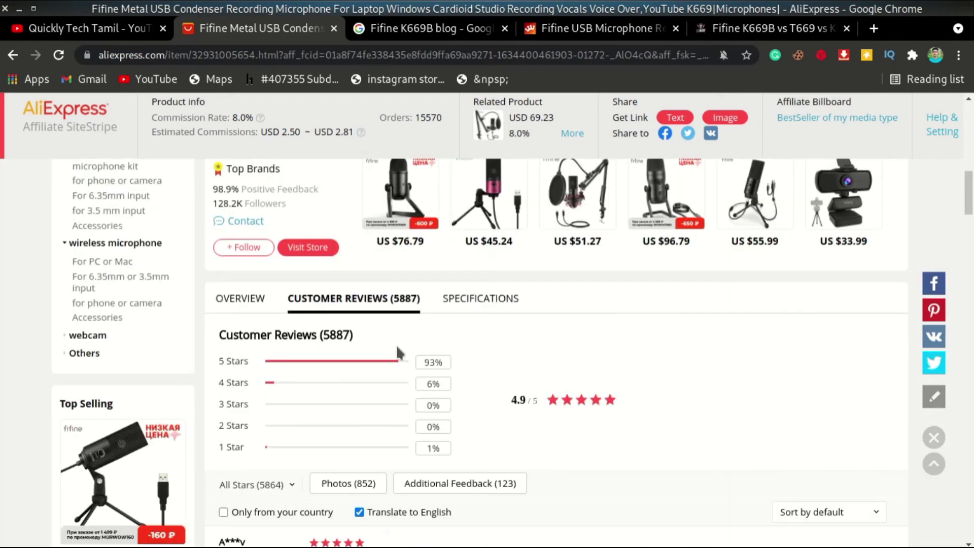
pyautogui.scroll(-7, 396, 344)
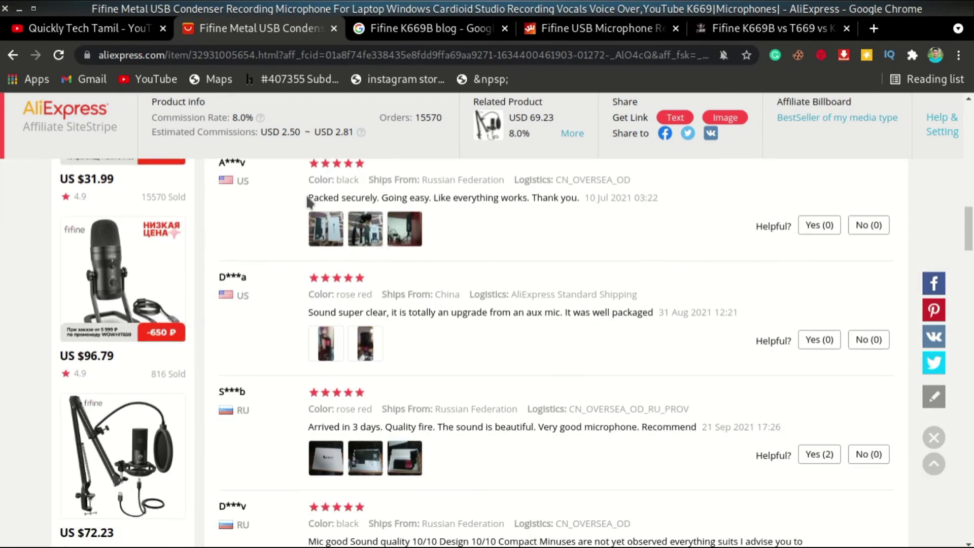
pyautogui.scroll(-8, 349, 279)
pyautogui.scroll(4, 361, 320)
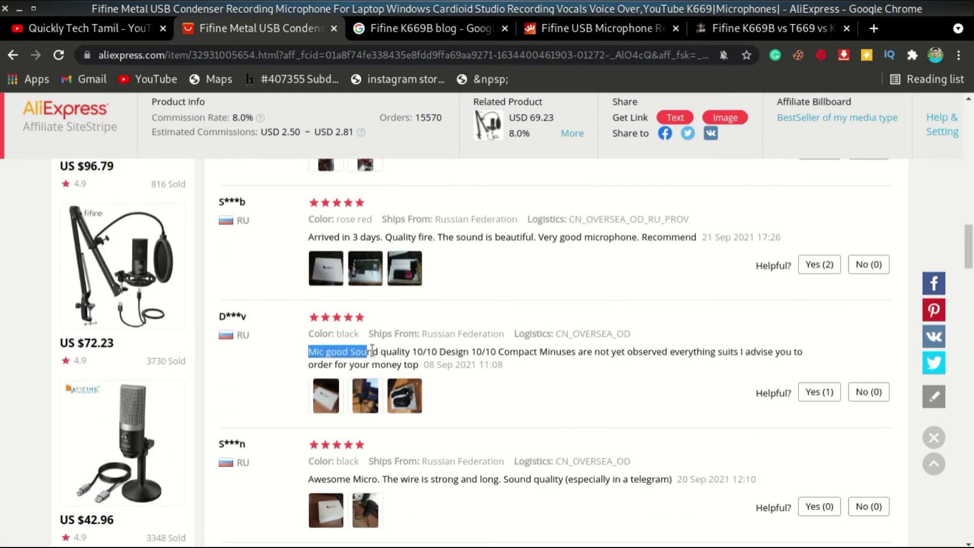
pyautogui.moveTo(450, 355); pyautogui.dragTo(421, 376)
pyautogui.hotkey('ctrl', 'c')
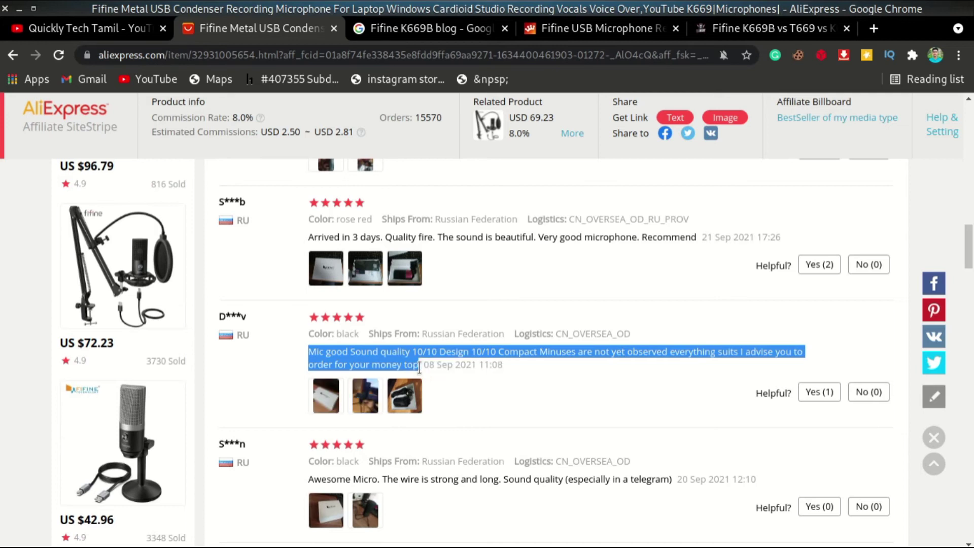
pyautogui.rightClick(421, 375)
pyautogui.click(414, 366)
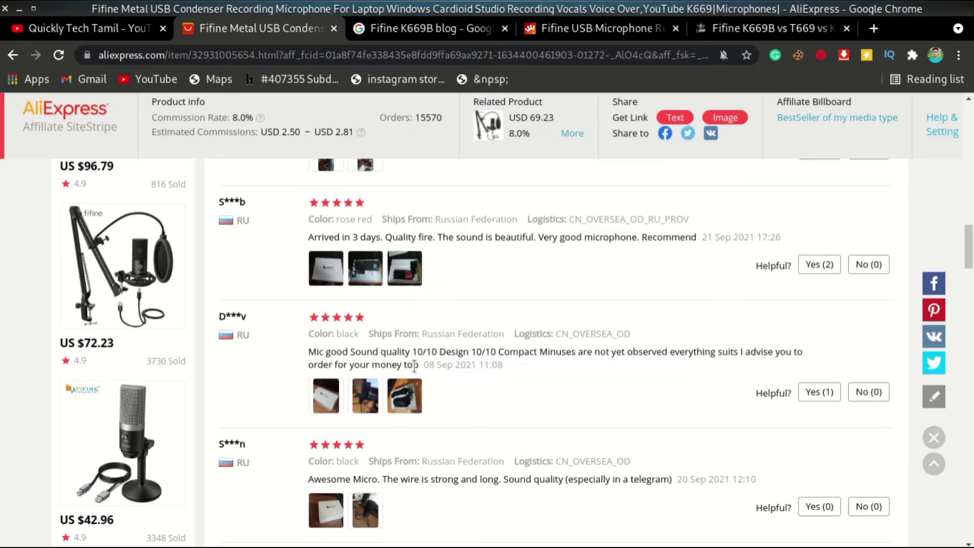
pyautogui.moveTo(389, 358); pyautogui.dragTo(319, 354)
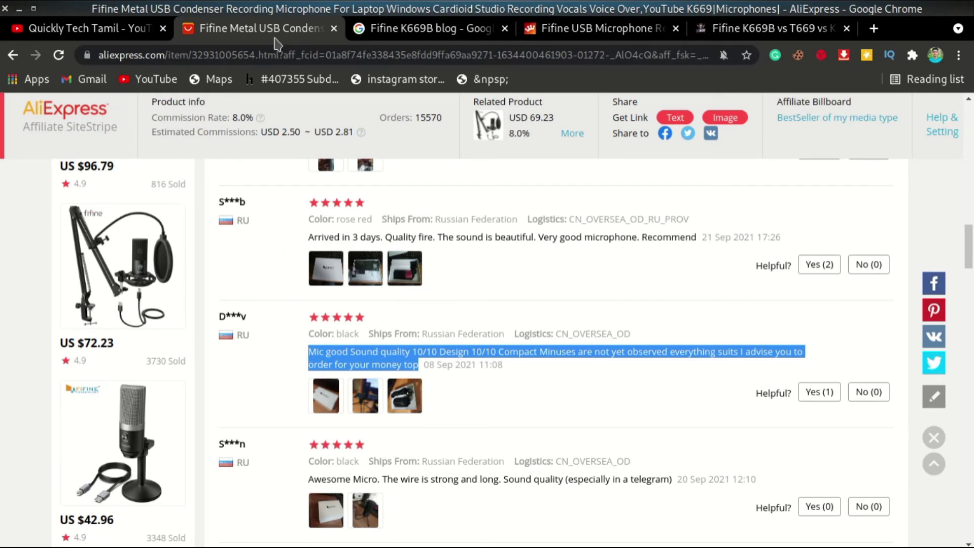
# Step: Paste the copied review into the comment box under the RadioKing Blog's Fifine USB microphone review
pyautogui.click(563, 36)
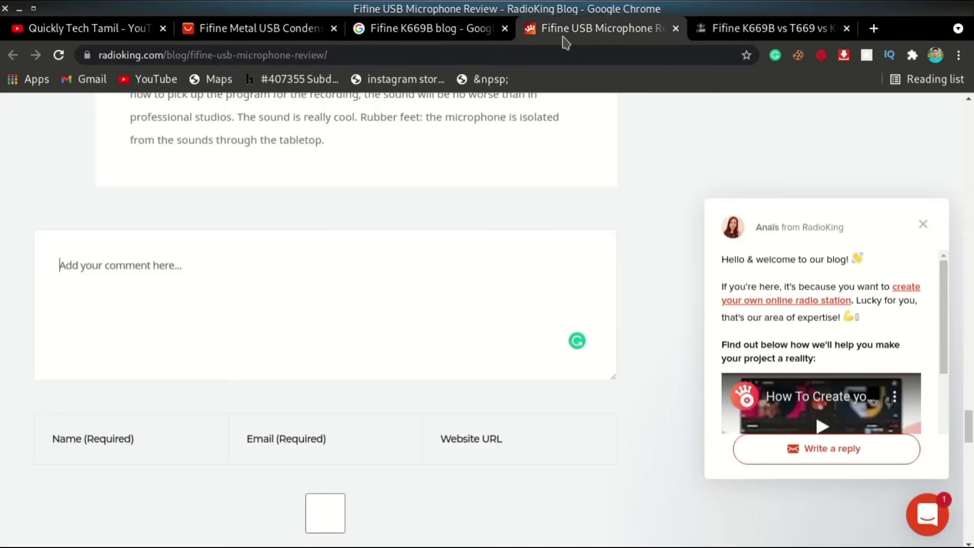
pyautogui.click(329, 309)
pyautogui.hotkey('ctrl', 'v')
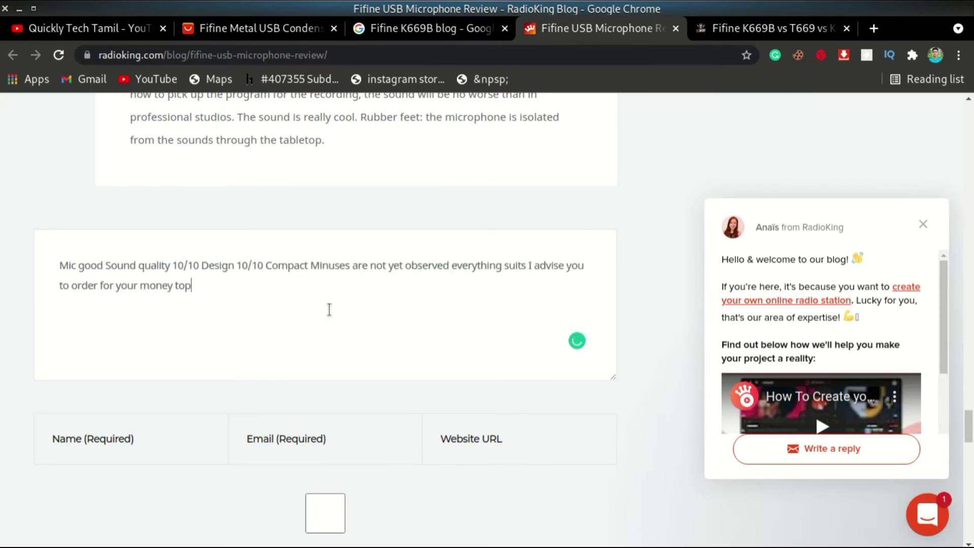
# Step: Go back to the AliExpress Portals hot products and copy the promo link for the Fifine Metal USB Condenser microphone
pyautogui.click(244, 26)
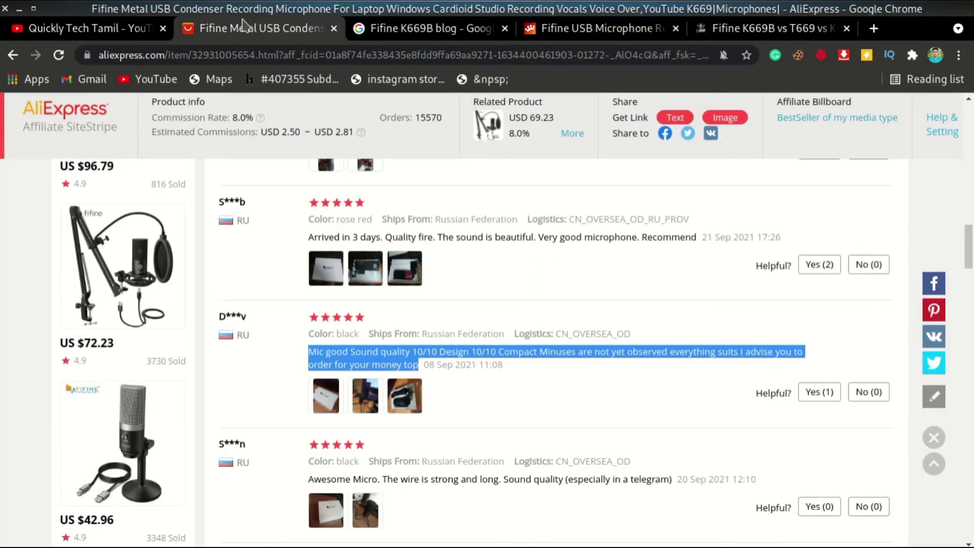
pyautogui.click(13, 56)
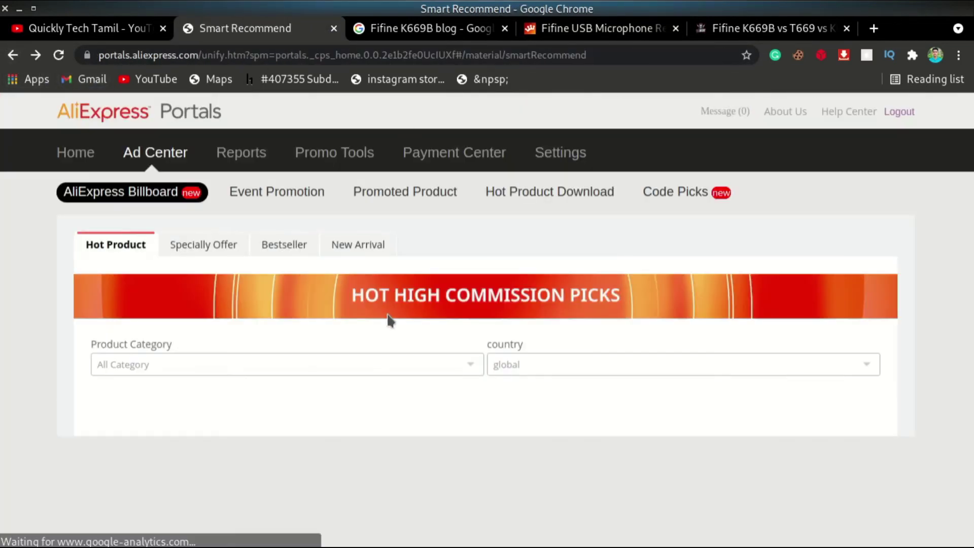
pyautogui.scroll(-3, 517, 346)
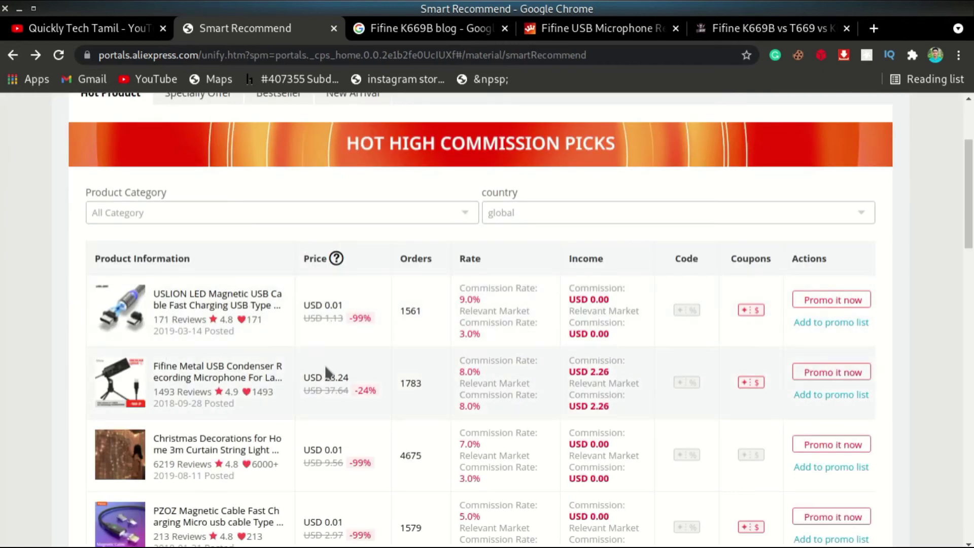
pyautogui.click(833, 373)
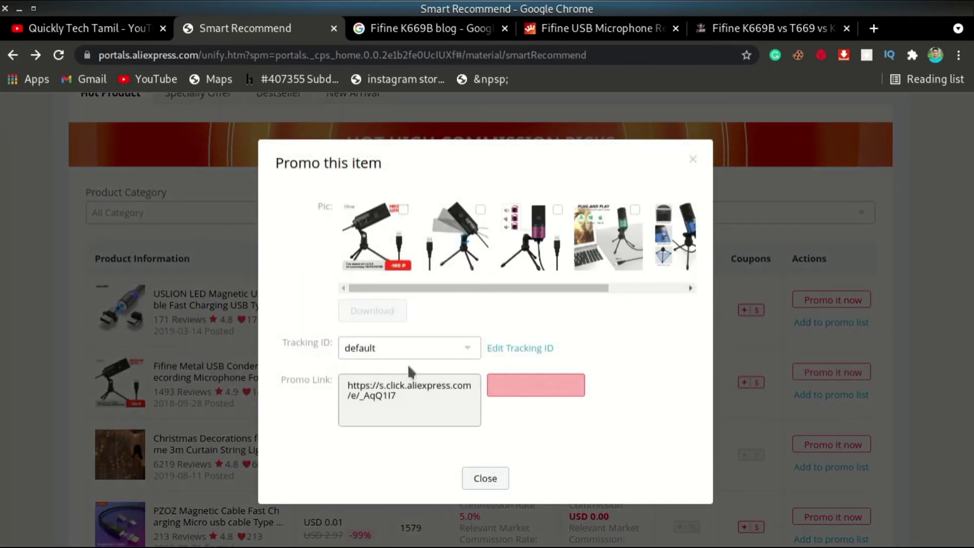
pyautogui.click(525, 385)
pyautogui.hotkey('ctrl', 'c')
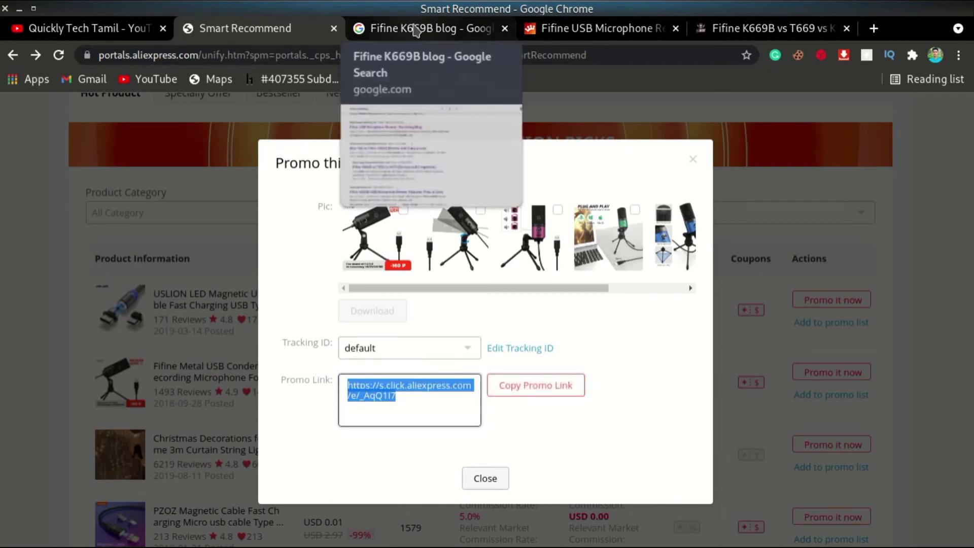
# Step: Append "just try anyone" and the copied promo link to the end of the RadioKing Blog comment
pyautogui.click(638, 30)
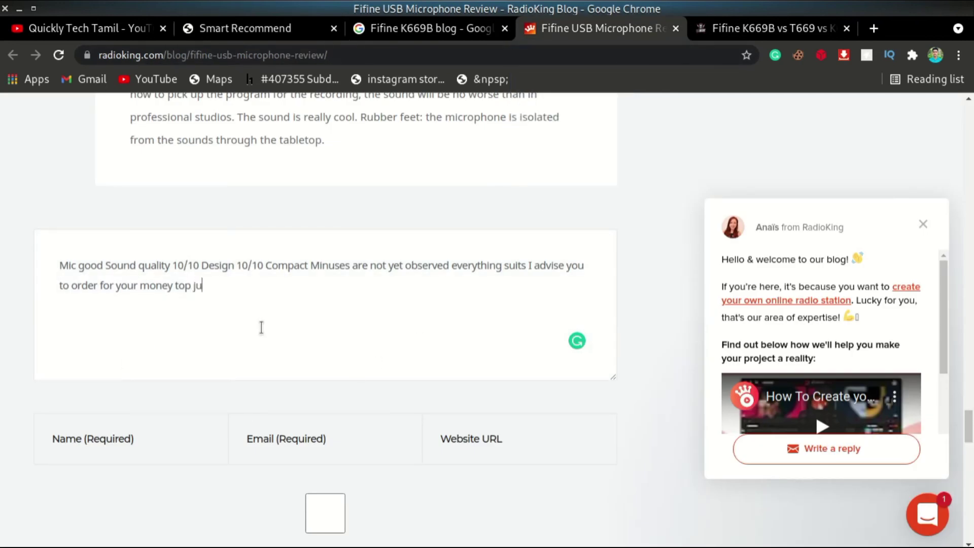
pyautogui.write('ry anyone')
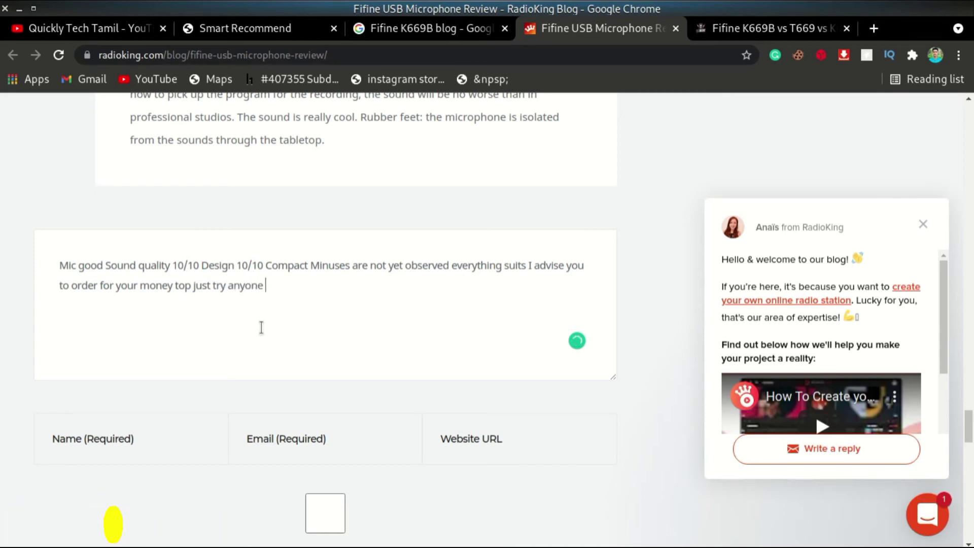
pyautogui.hotkey('ctrl', 'v')
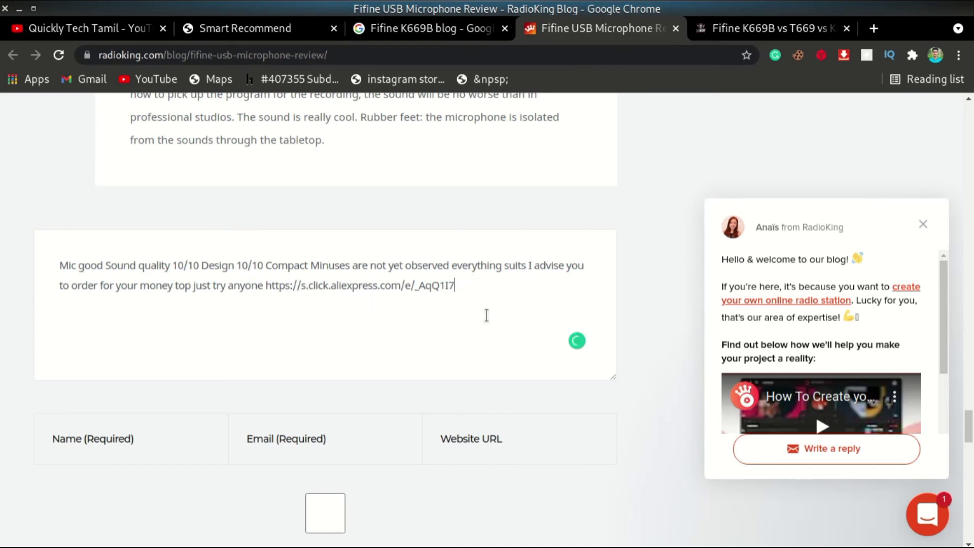
# Step: Enter the promo link as the comment's website URL and fill in the commenter's name and email from a saved autofill entry
pyautogui.scroll(-5, 416, 292)
pyautogui.scroll(3, 326, 254)
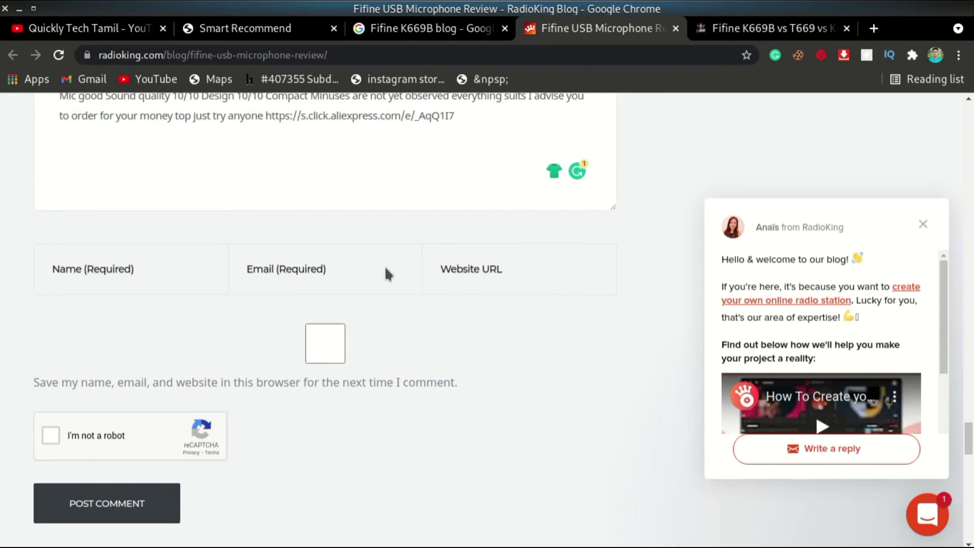
pyautogui.click(456, 359)
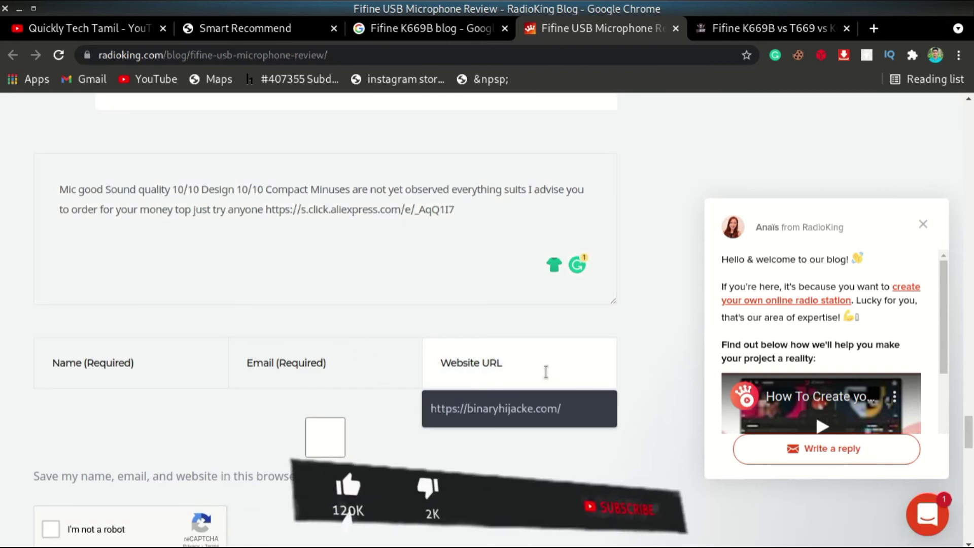
pyautogui.rightClick(486, 363)
pyautogui.click(510, 255)
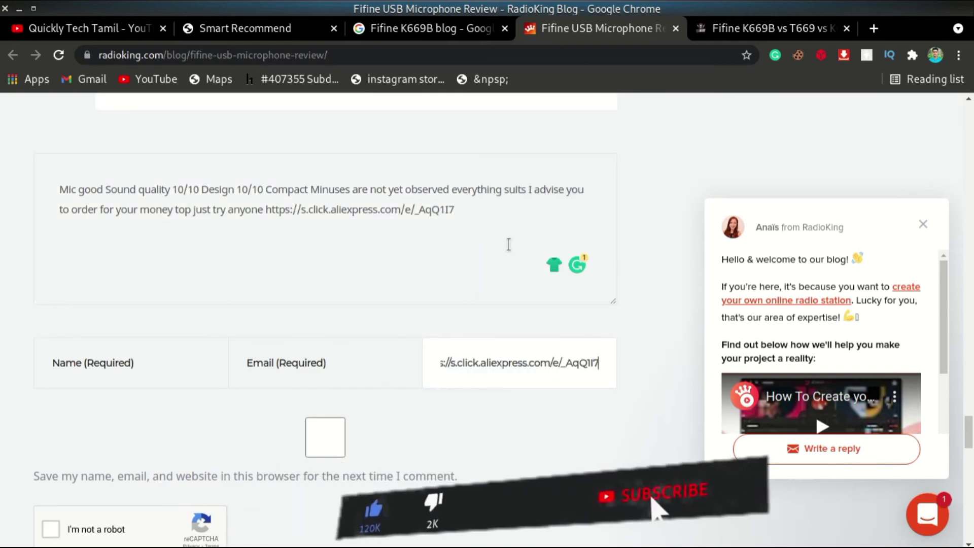
pyautogui.moveTo(527, 365); pyautogui.dragTo(407, 350)
pyautogui.click(313, 358)
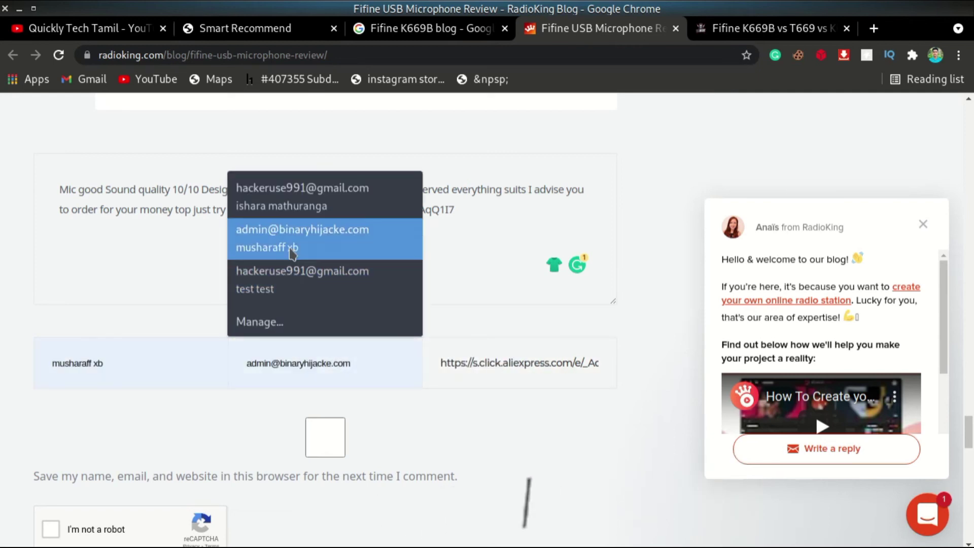
pyautogui.click(278, 237)
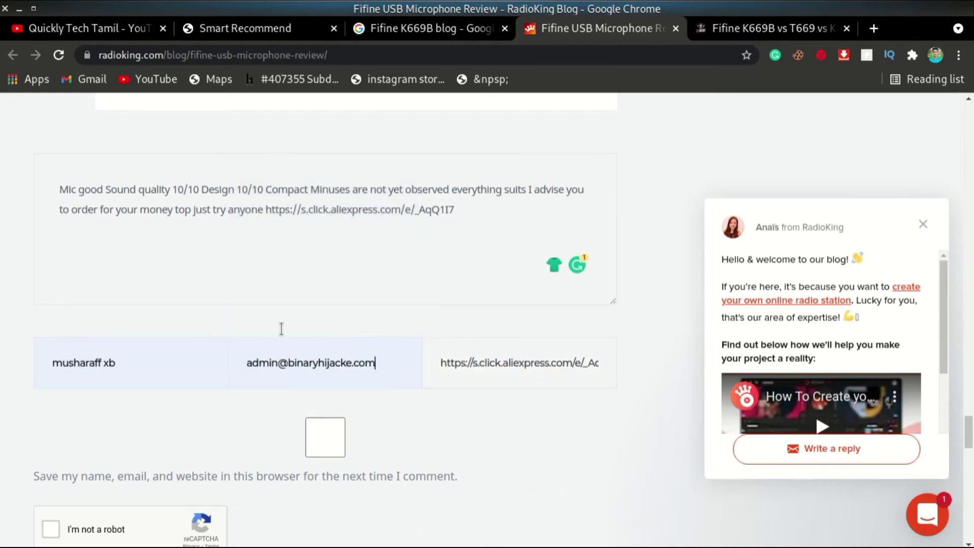
# Step: Complete the "I'm not a robot" check and post the comment, dismissing the RadioKing chat message
pyautogui.scroll(-3, 181, 369)
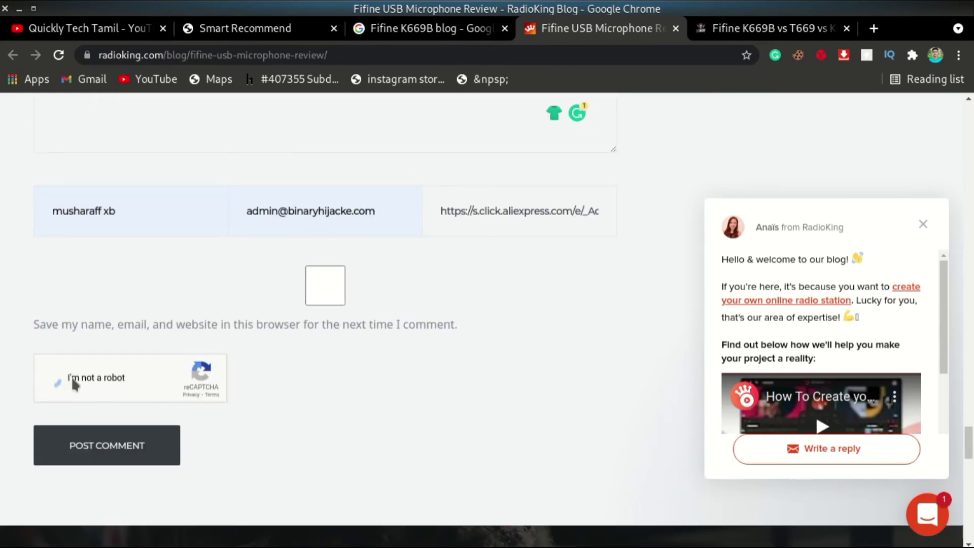
pyautogui.click(109, 443)
pyautogui.scroll(3, 175, 403)
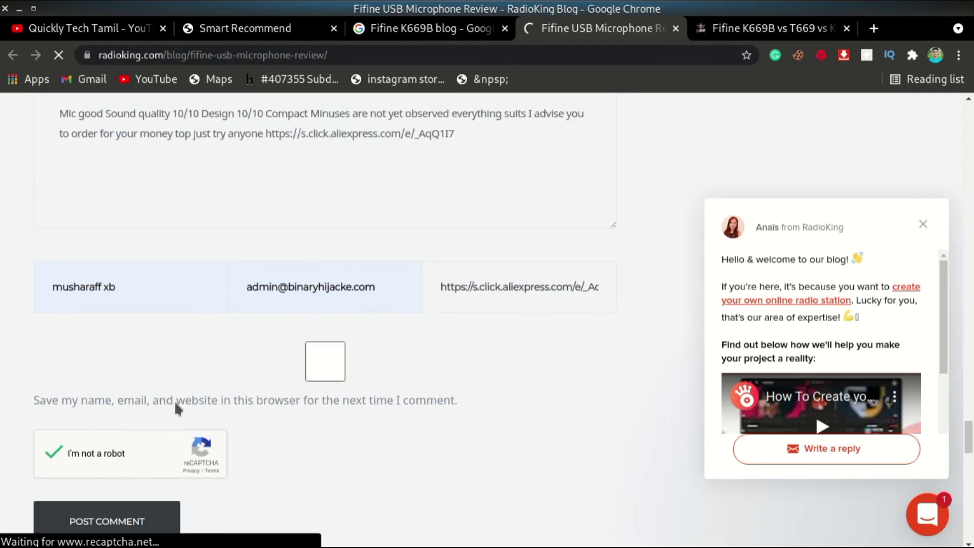
pyautogui.scroll(2, 175, 400)
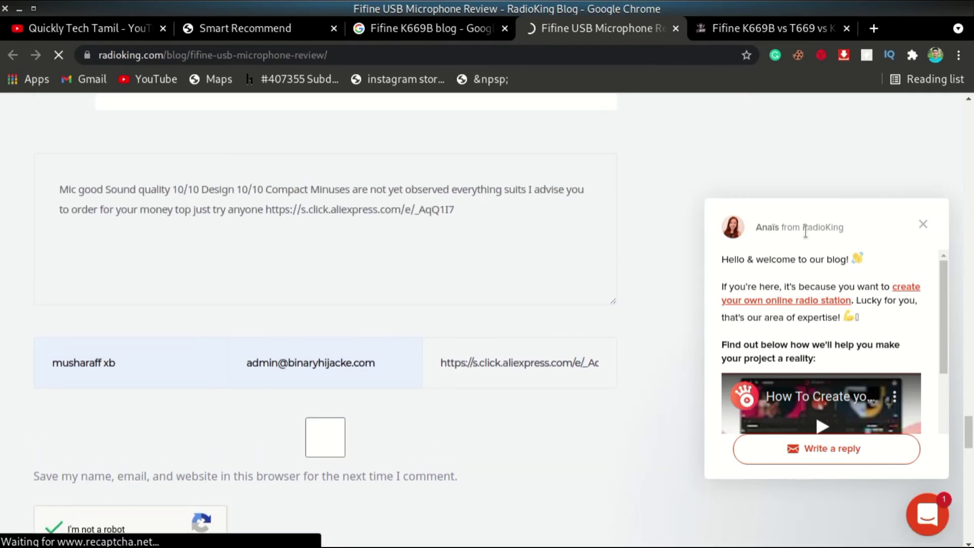
pyautogui.click(920, 226)
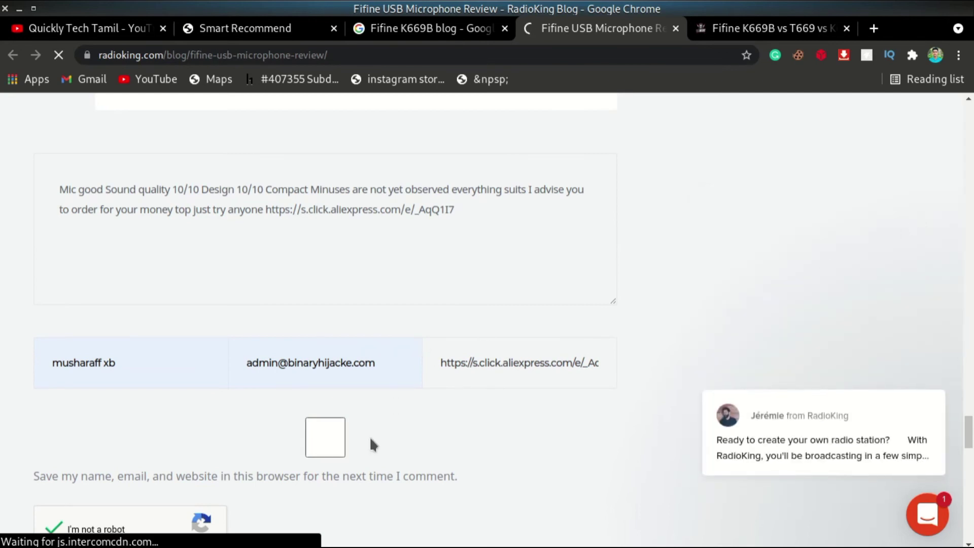
pyautogui.scroll(-8, 369, 436)
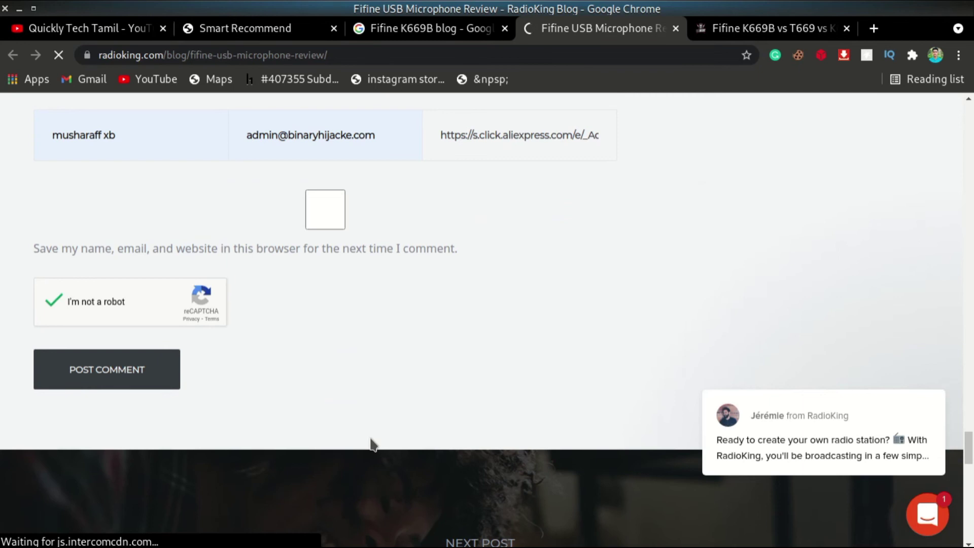
# Step: Review the posted comment text with its promo link on the RadioKing Blog, dismissing the radio station offer
pyautogui.scroll(6, 359, 254)
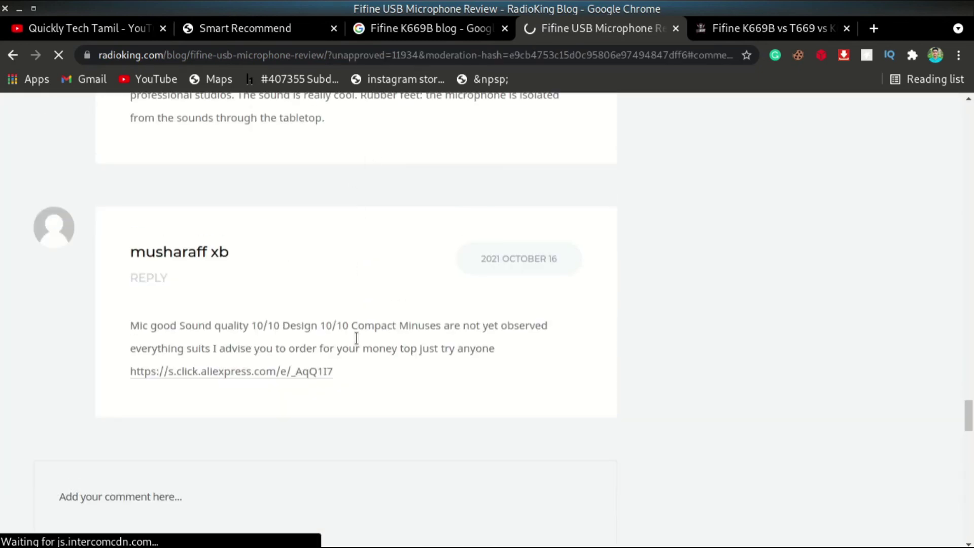
pyautogui.moveTo(121, 323); pyautogui.dragTo(539, 373)
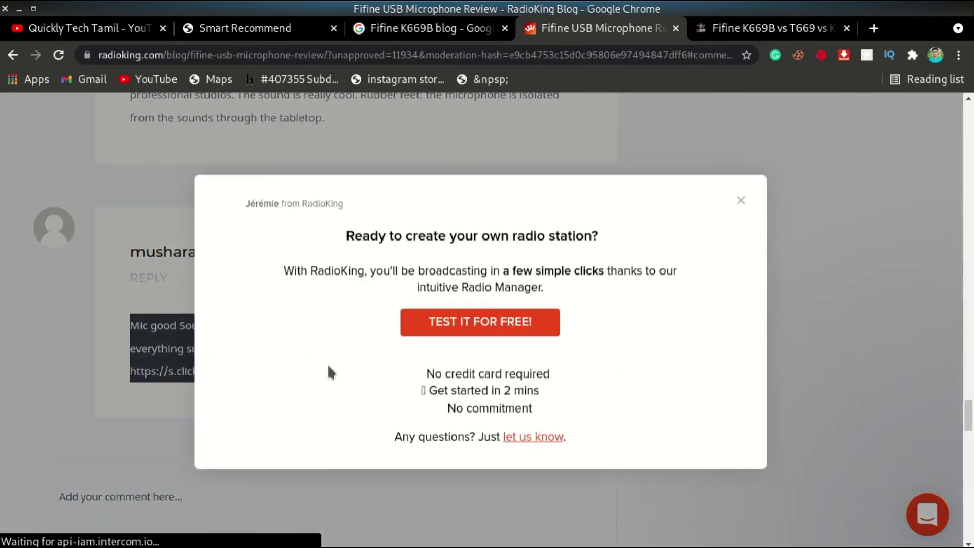
pyautogui.click(742, 201)
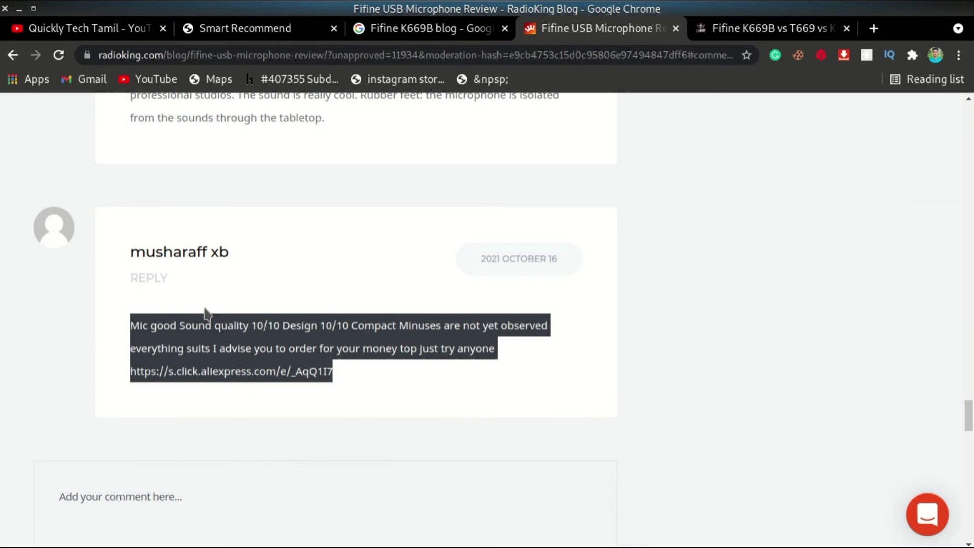
# Step: Follow the promo link in the posted comment and look over the Fifine microphone's AliExpress product page
pyautogui.click(258, 376)
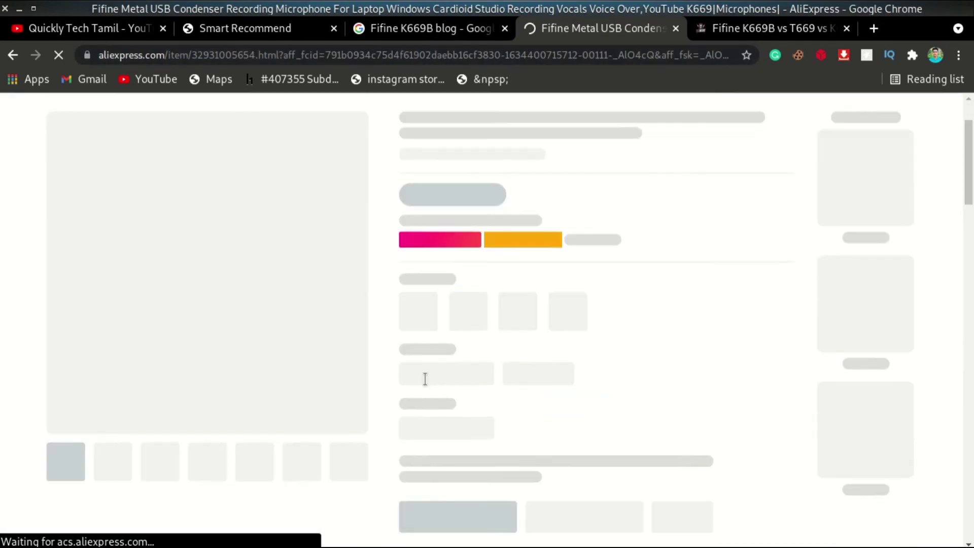
pyautogui.scroll(-5, 457, 355)
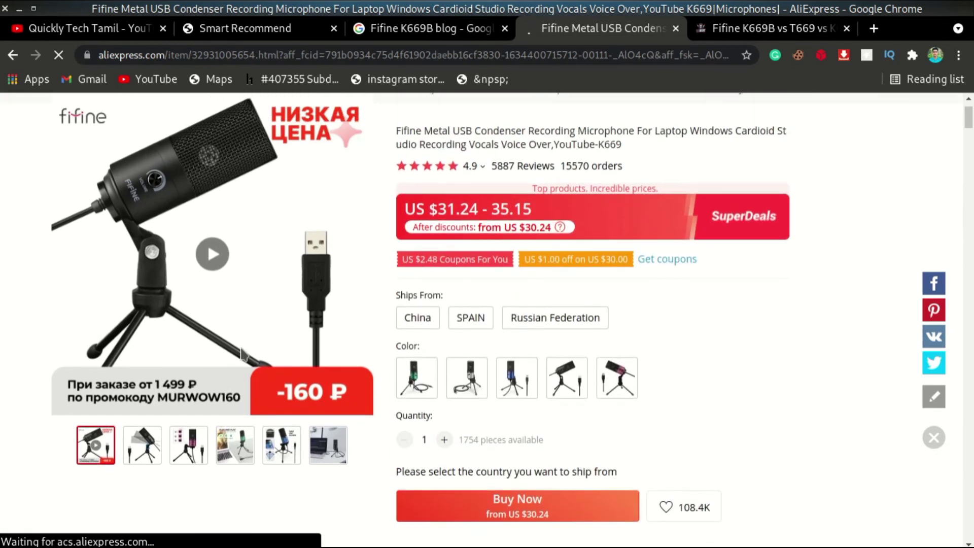
pyautogui.scroll(-4, 398, 358)
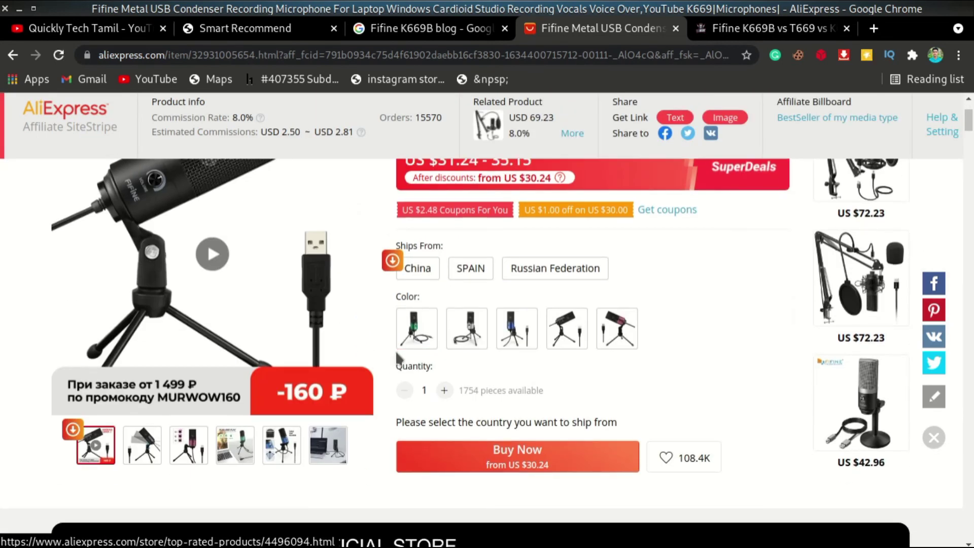
# Step: Return to AliExpress Portals, close the item promotion dialog, and examine the home page's account overview, dashboard and latest news
pyautogui.click(269, 32)
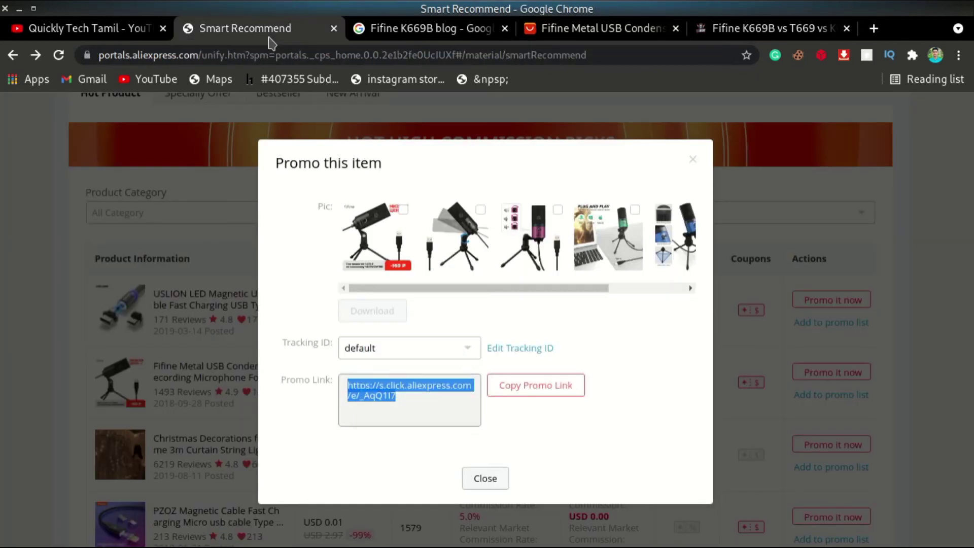
pyautogui.click(693, 159)
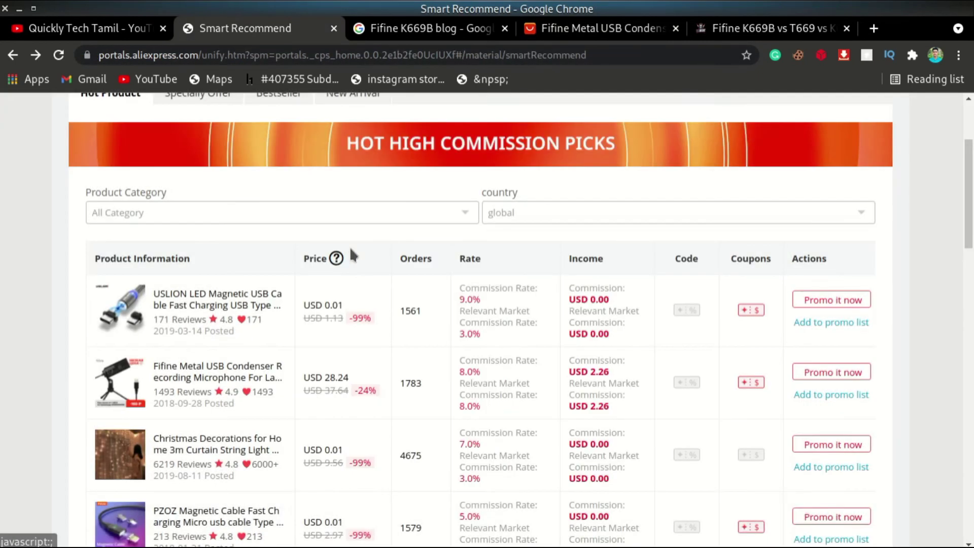
pyautogui.scroll(3, 170, 238)
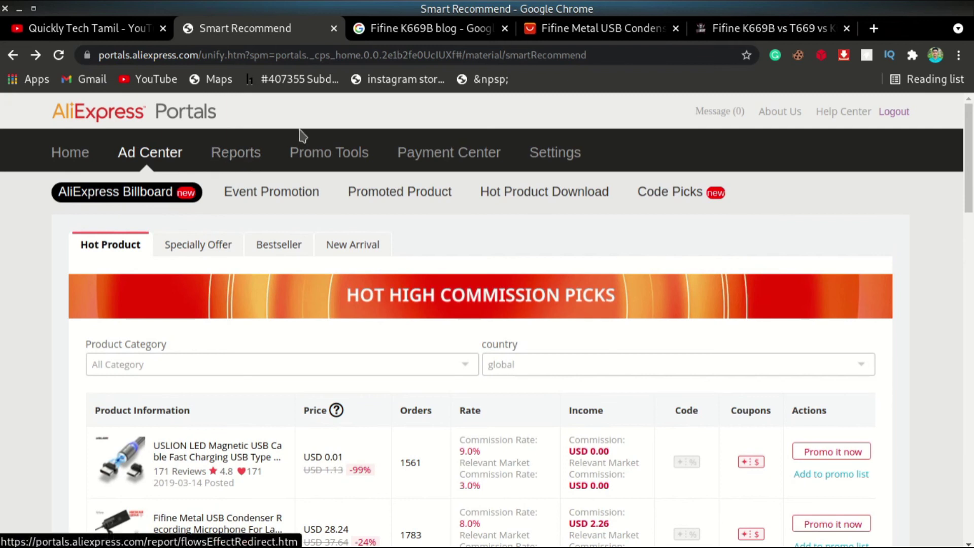
pyautogui.click(79, 158)
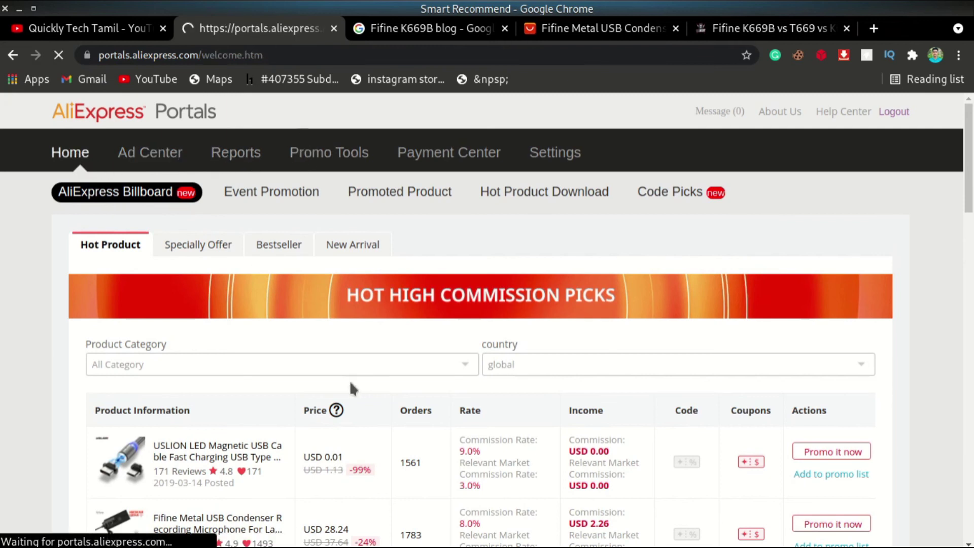
pyautogui.scroll(-5, 347, 382)
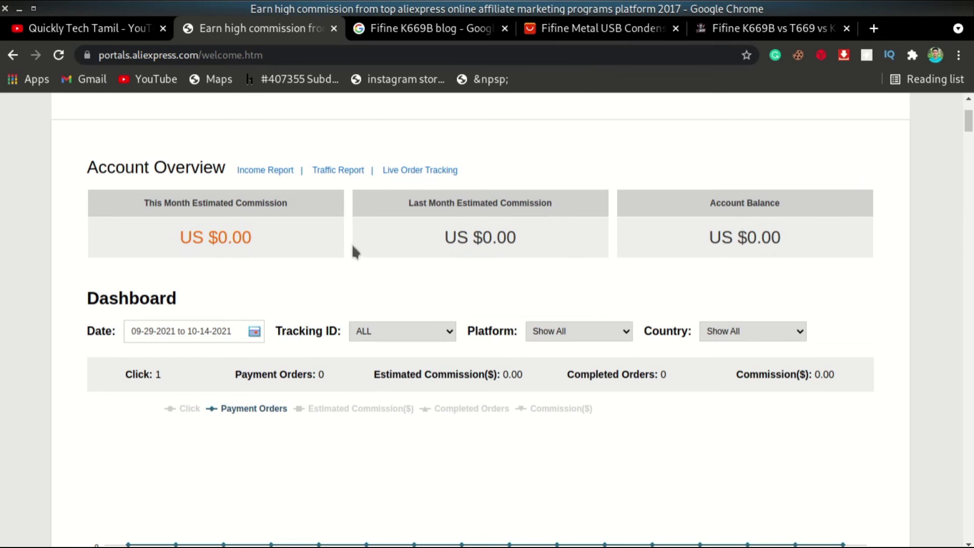
pyautogui.scroll(-5, 361, 343)
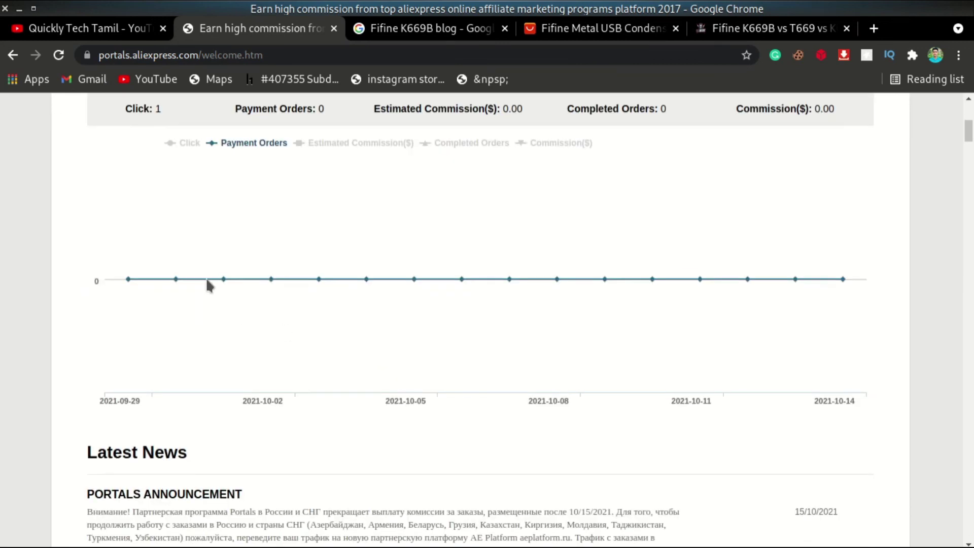
pyautogui.scroll(-4, 599, 508)
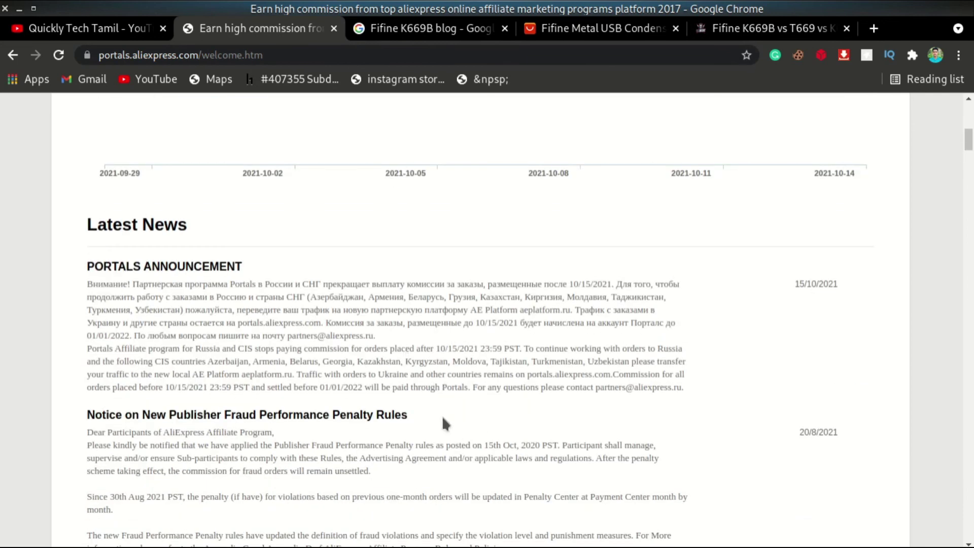
pyautogui.scroll(10, 402, 352)
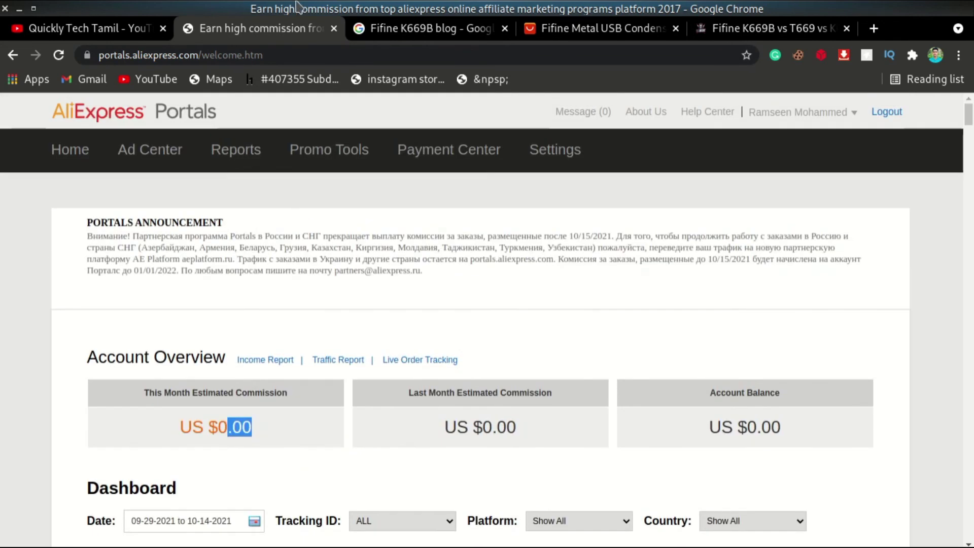
# Step: Go back to the Fifine microphone's AliExpress product page and highlight its title, rating, reviews and order count
pyautogui.click(548, 28)
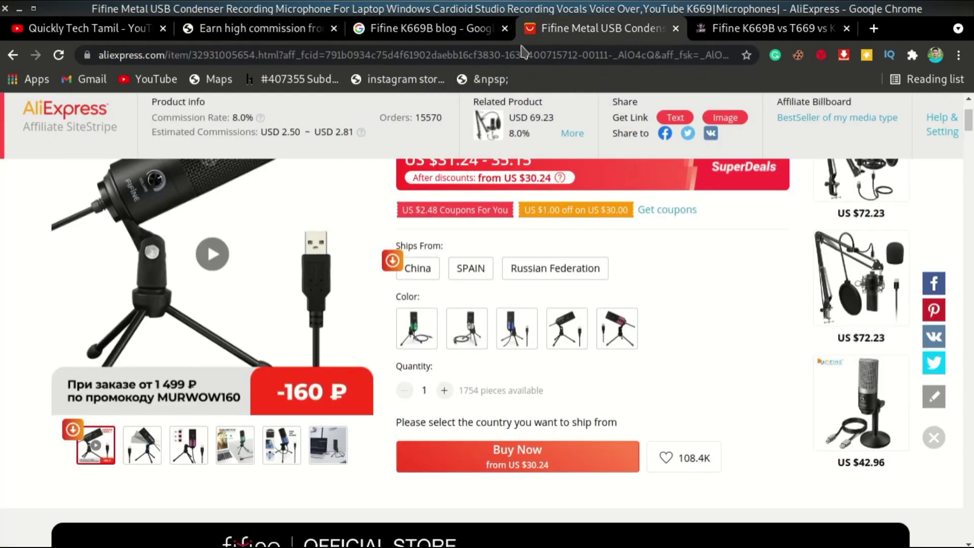
pyautogui.scroll(4, 403, 324)
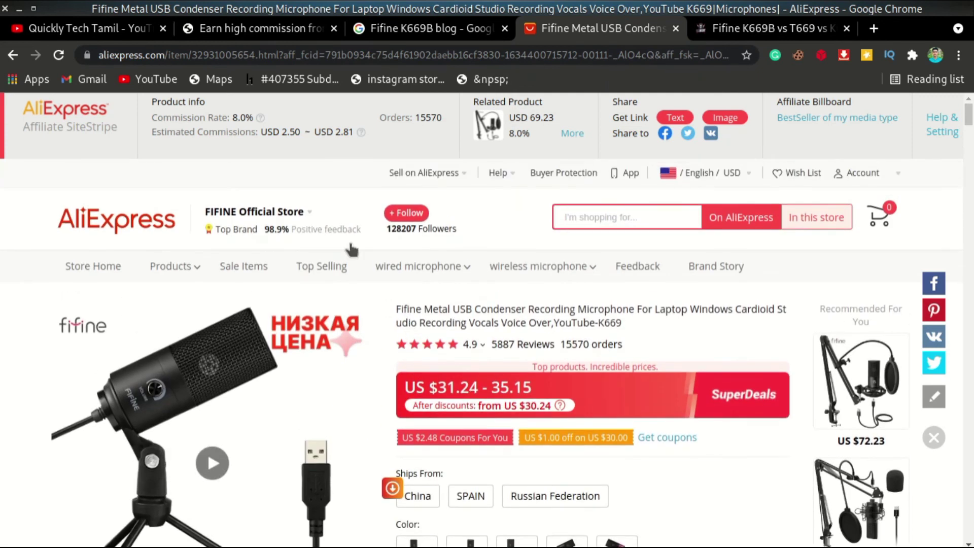
pyautogui.moveTo(389, 309); pyautogui.dragTo(547, 362)
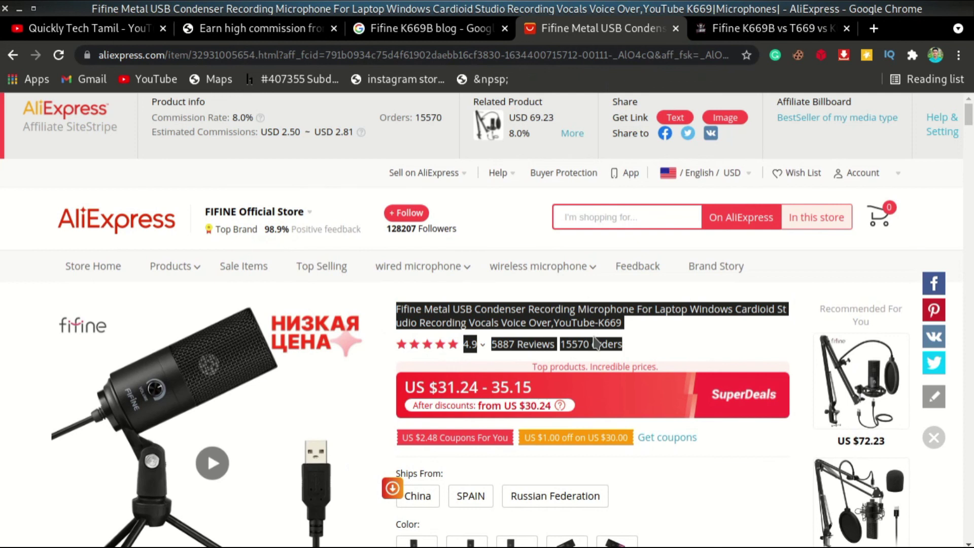